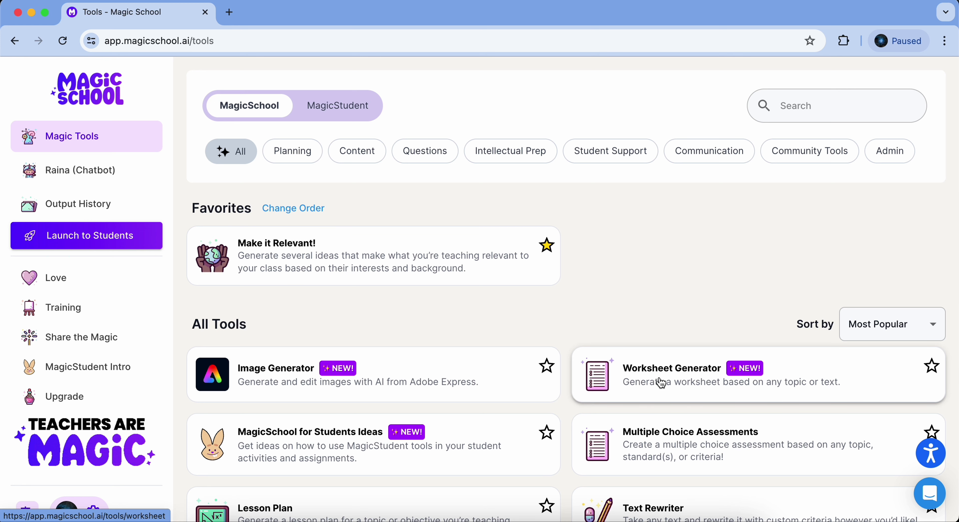
- Generate a worksheet for 9th grade on modelling and solving problems with linear equations where a, b, c, d, e, and f are rational numbers
click(661, 383)
text(Students will be expected to model and solve problems, where a, b, c, d, e, and f are rational numbers, using linear equations of the form)
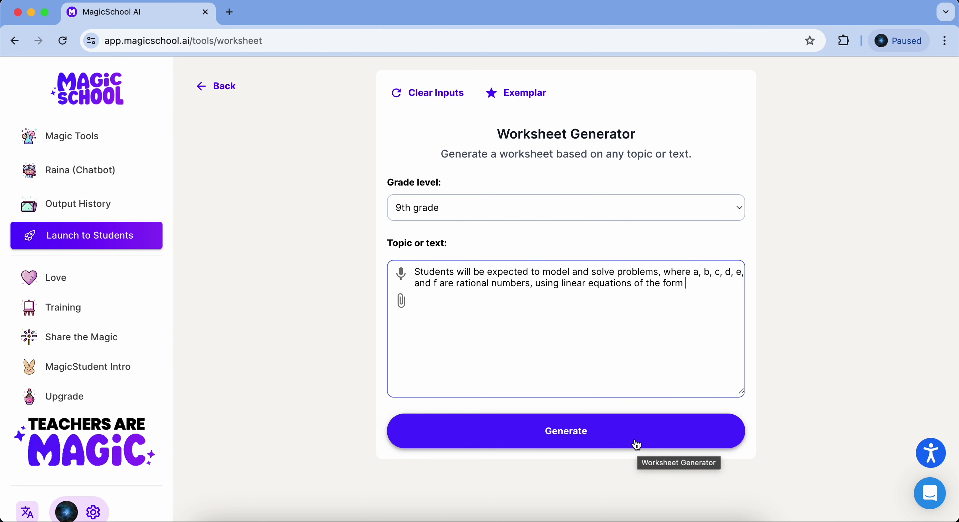
click(637, 444)
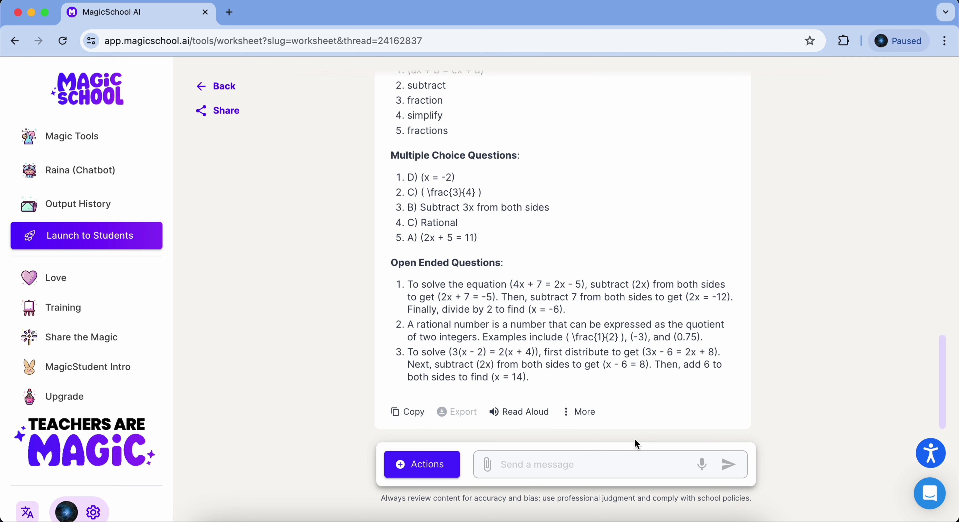
- Read through the generated worksheet, covering its answer key, open-ended, multiple choice and fill-in-the-blank sections
scroll(702, 250, up, 6)
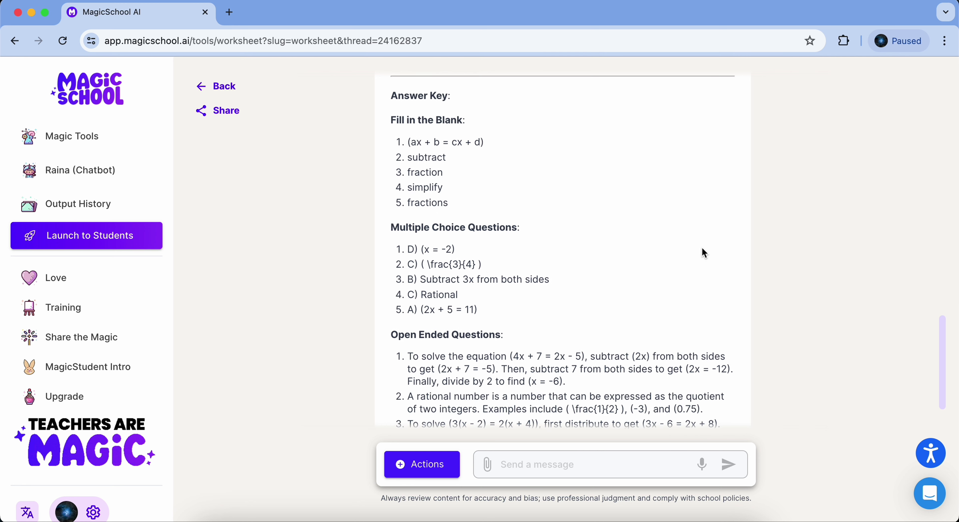
scroll(702, 249, up, 9)
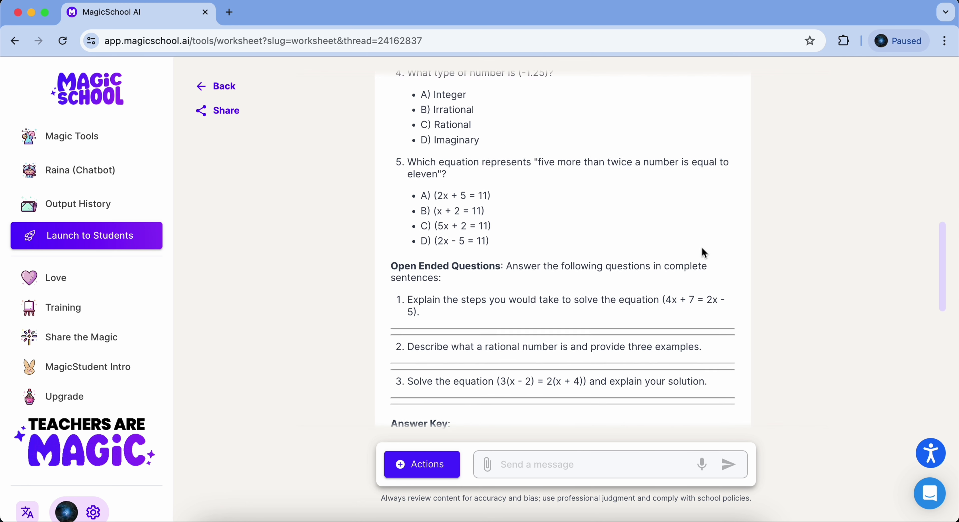
scroll(703, 253, up, 3)
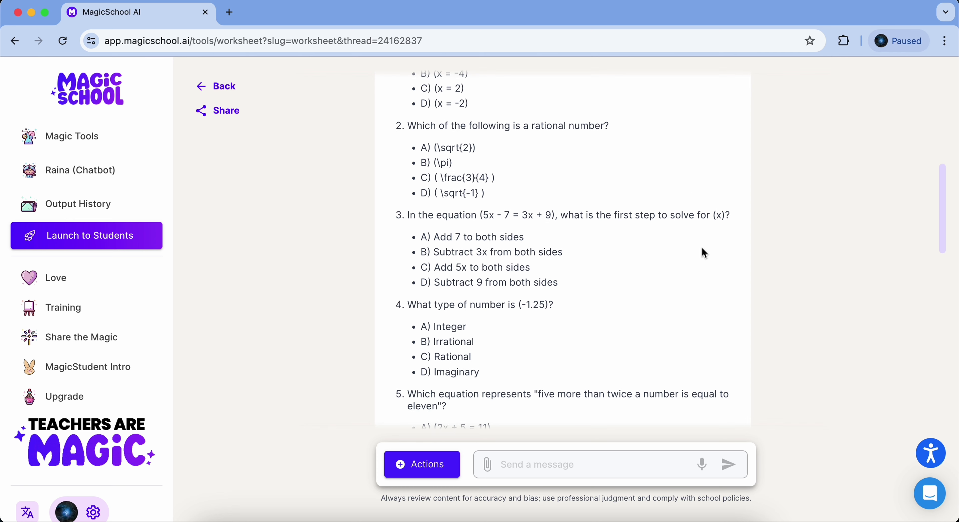
scroll(703, 250, up, 3)
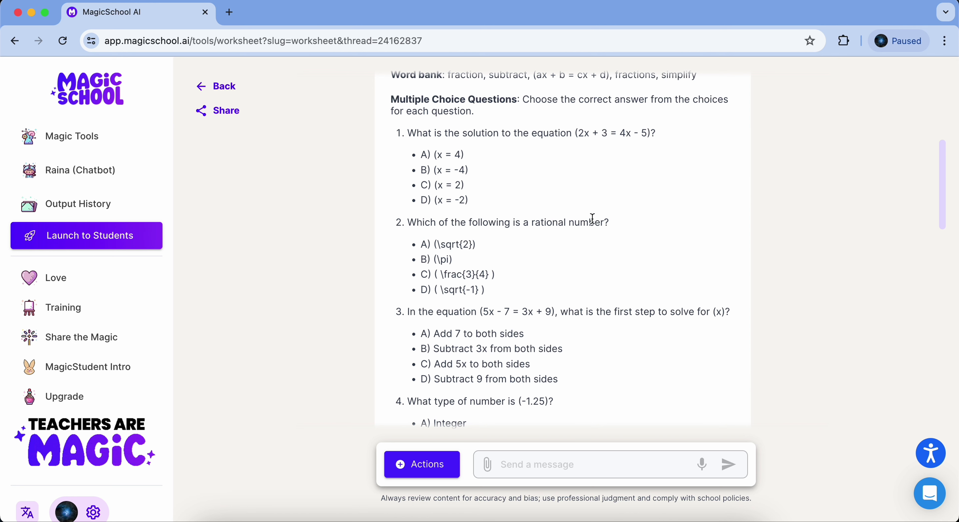
scroll(658, 209, up, 5)
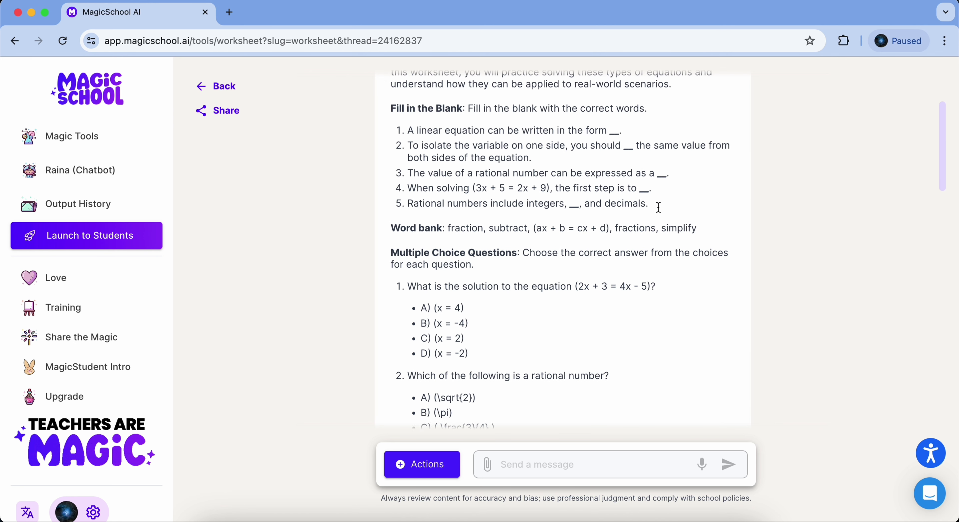
scroll(659, 207, up, 2)
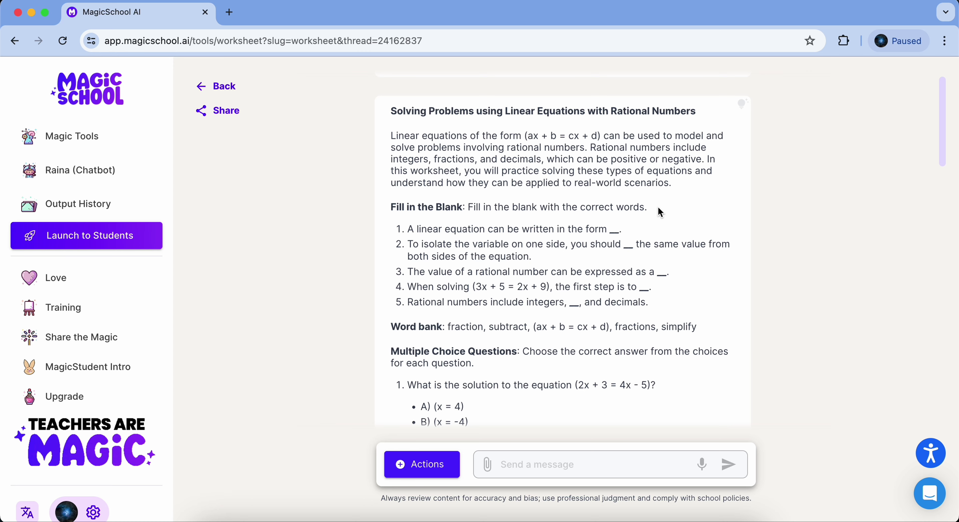
scroll(660, 212, up, 1)
scroll(658, 206, down, 20)
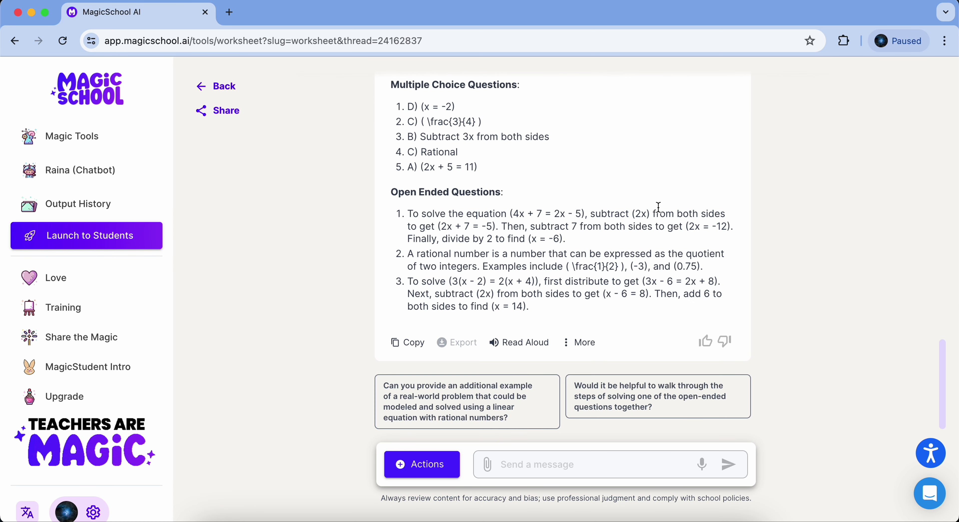
- Check the additional options offered for the generated worksheet and copy its text
click(583, 343)
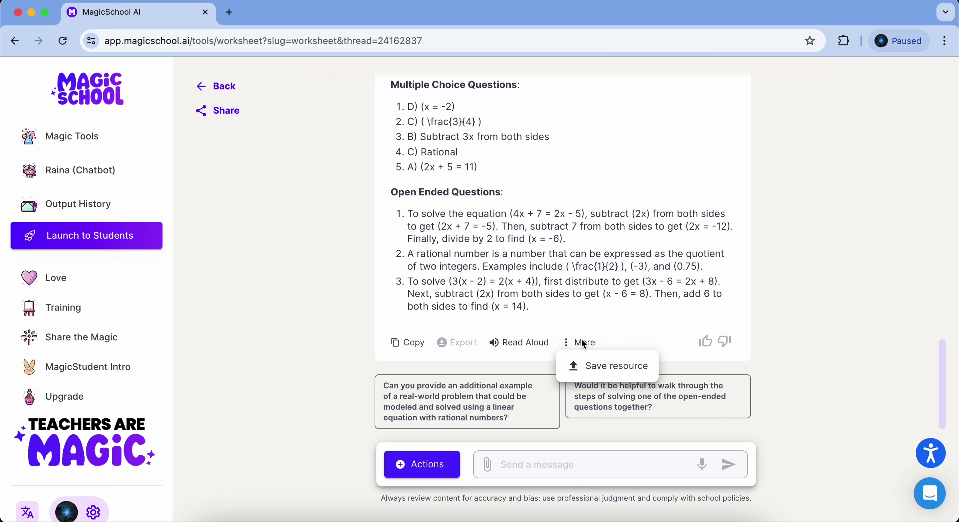
click(592, 319)
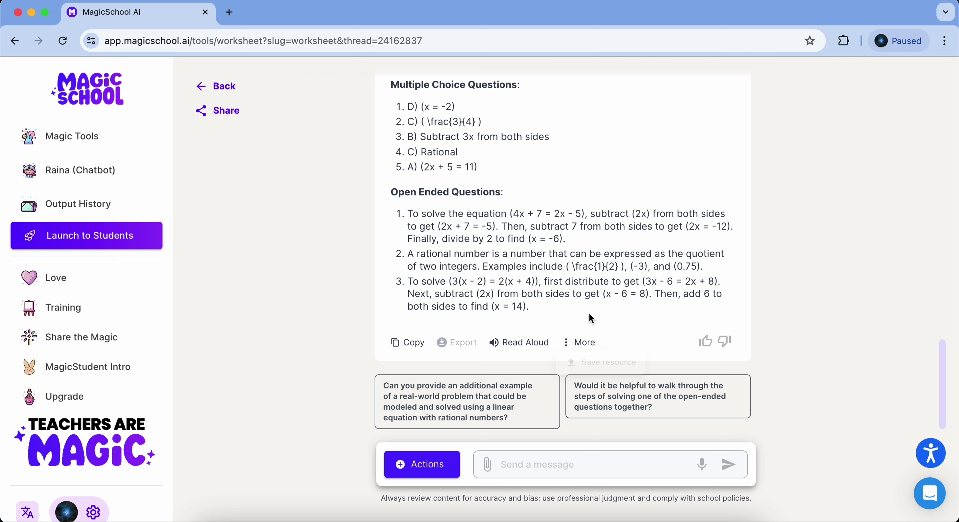
click(400, 348)
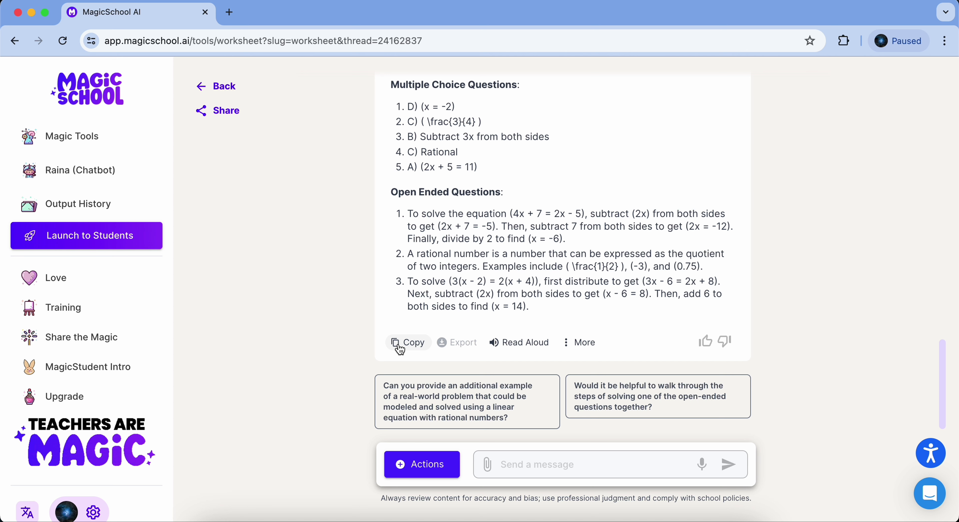
- Generate a 9th grade Lesson Plan on evaluating personal and peers' SMART goals for physical fitness through case studies, aligned to Nova Scotia, Canada
click(100, 98)
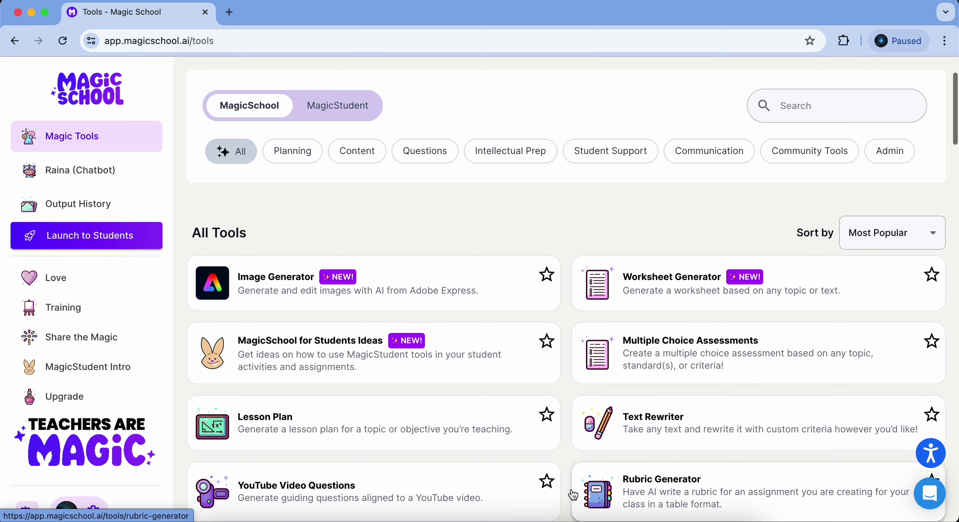
click(494, 414)
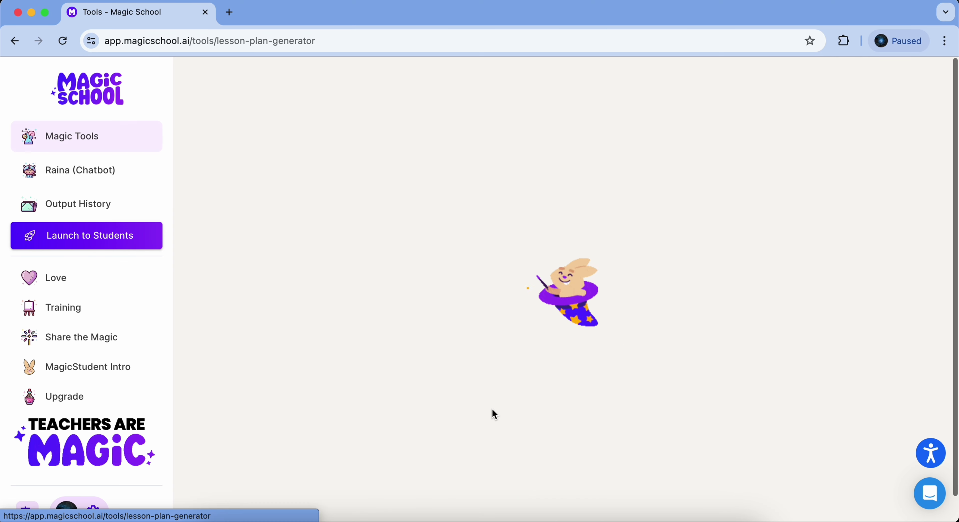
scroll(527, 382, down, 2)
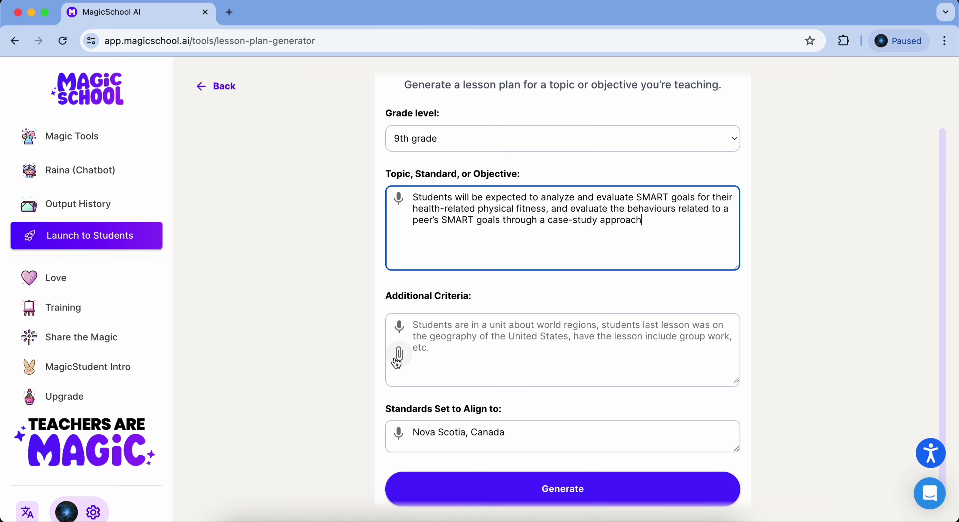
click(447, 489)
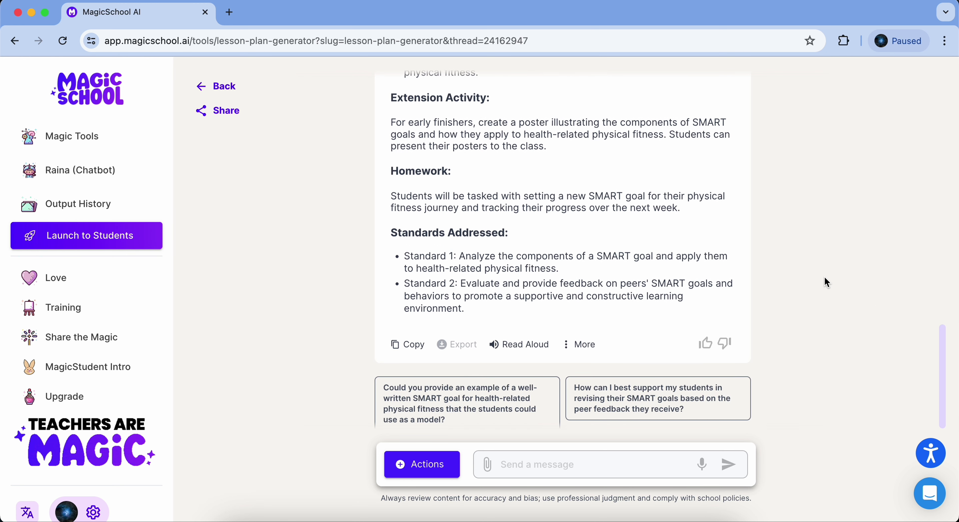
- Read through the generated SMART goals lesson plan, from the standards addressed back to its objective
mouse_move(670, 404)
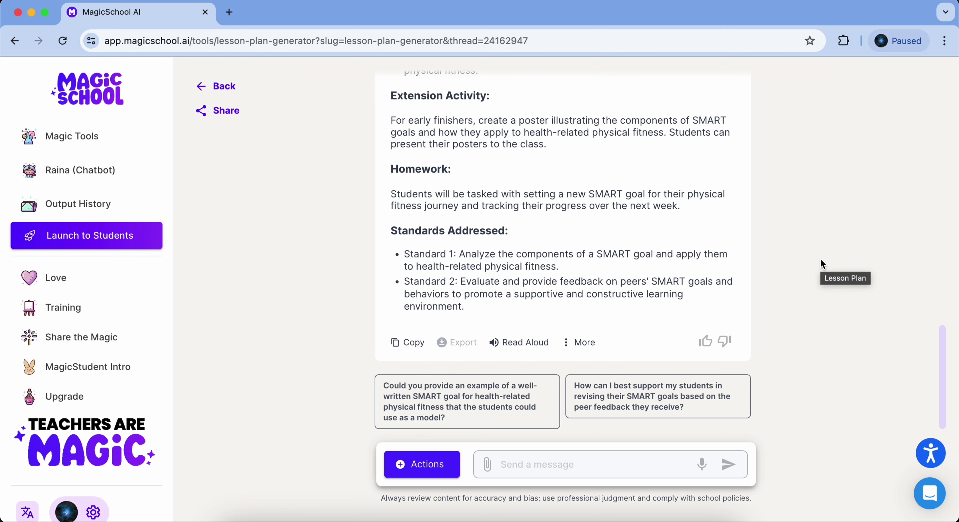
scroll(820, 259, up, 10)
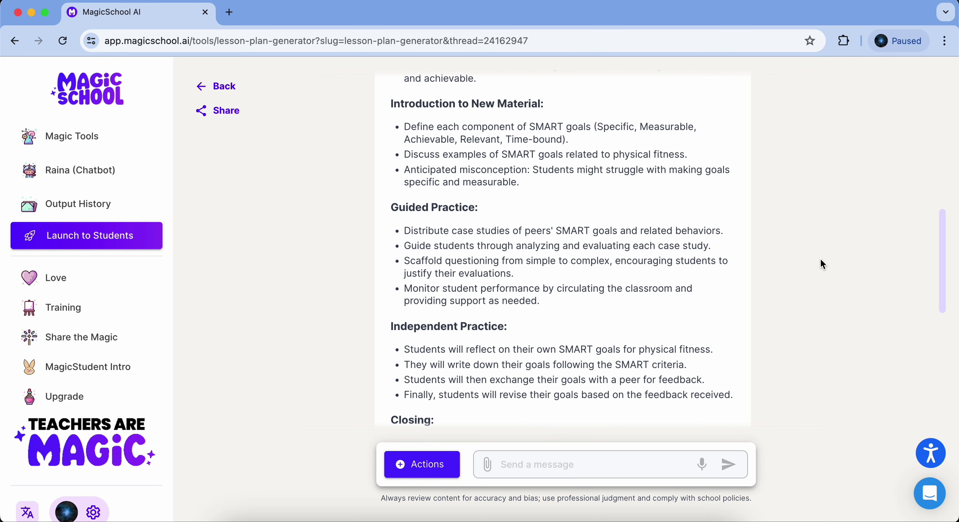
scroll(820, 258, up, 8)
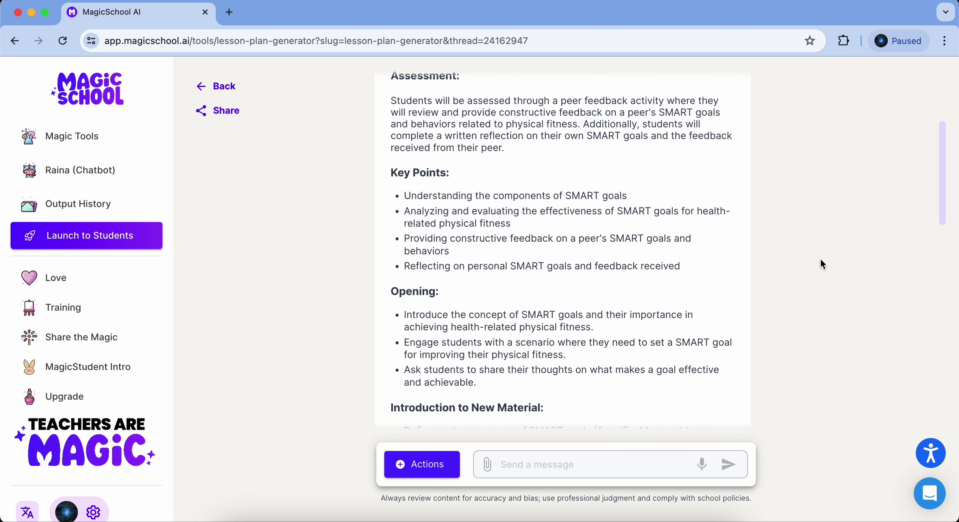
scroll(821, 258, up, 5)
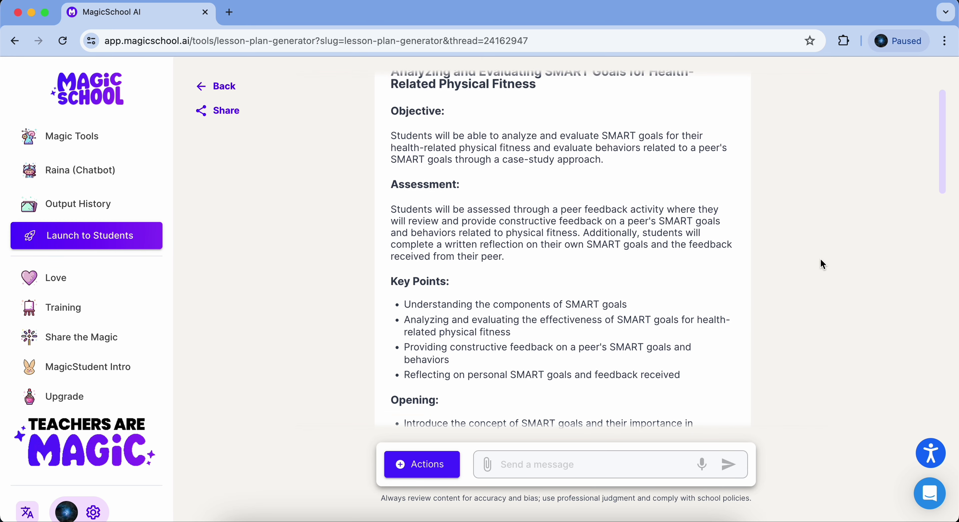
scroll(820, 259, up, 1)
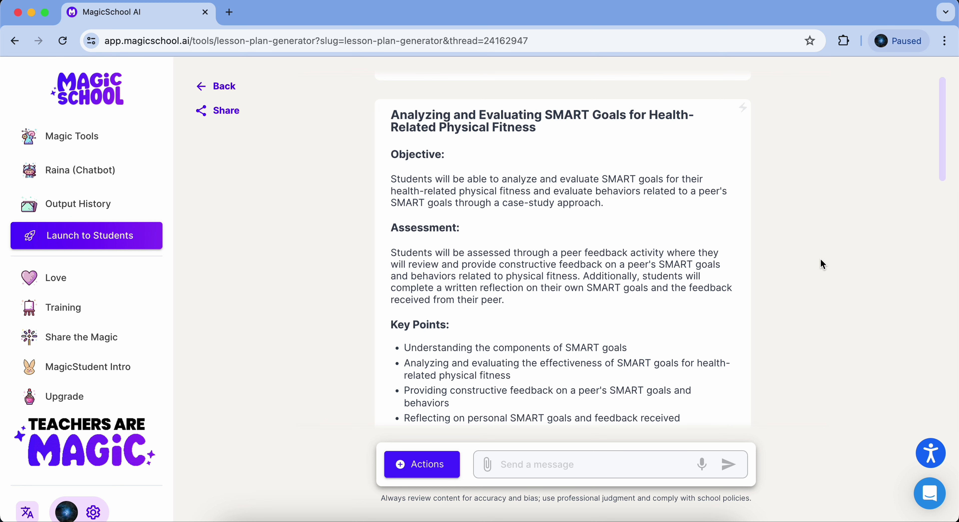
scroll(823, 264, up, 2)
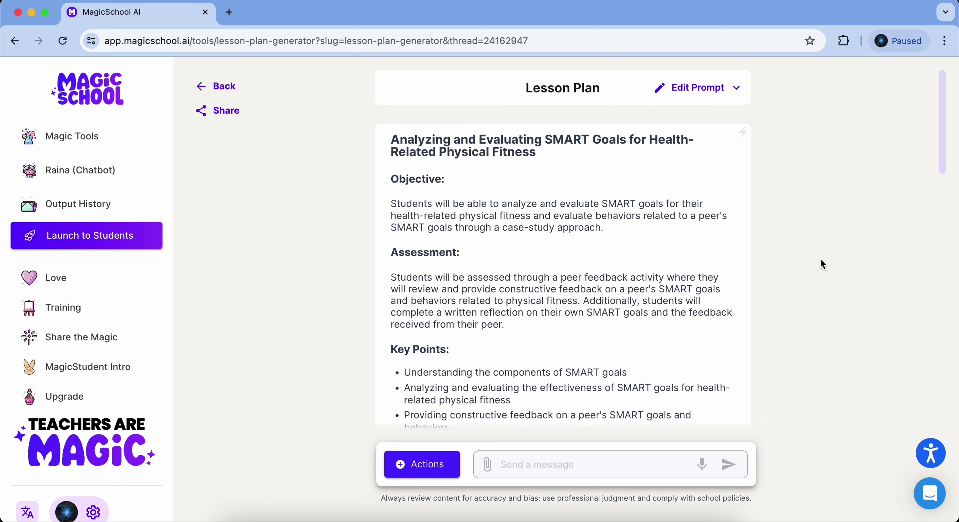
- Open the 5E Model Lesson Plan tool and paste the SMART goals physical fitness objective as its topic
click(221, 87)
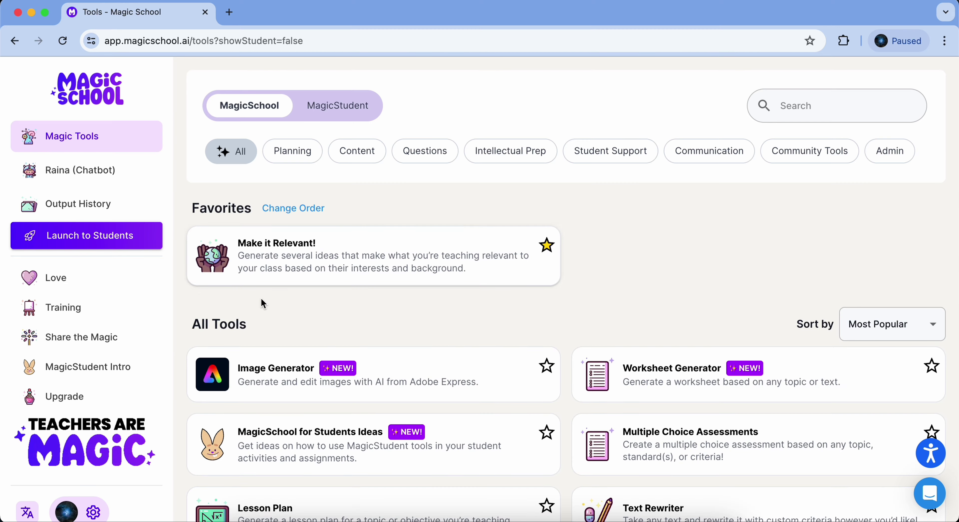
scroll(262, 302, down, 15)
scroll(262, 302, down, 10)
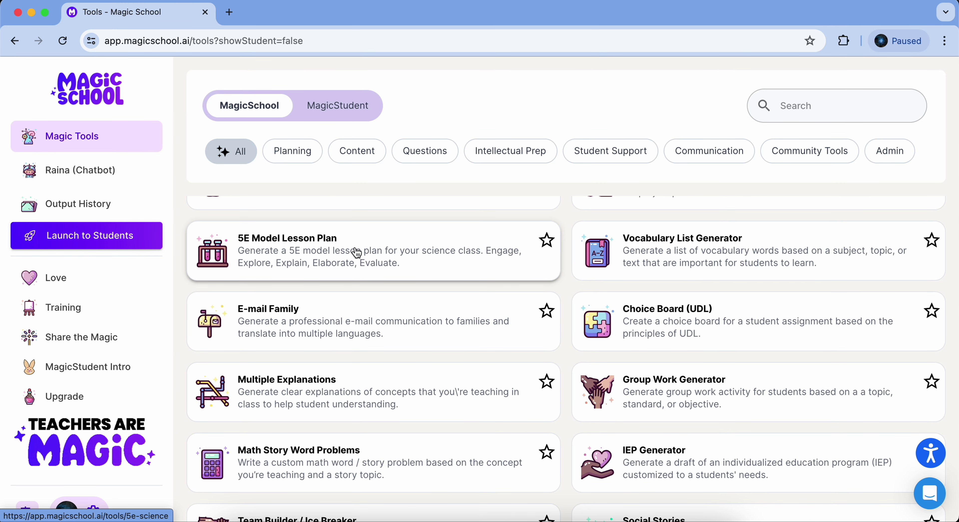
click(357, 252)
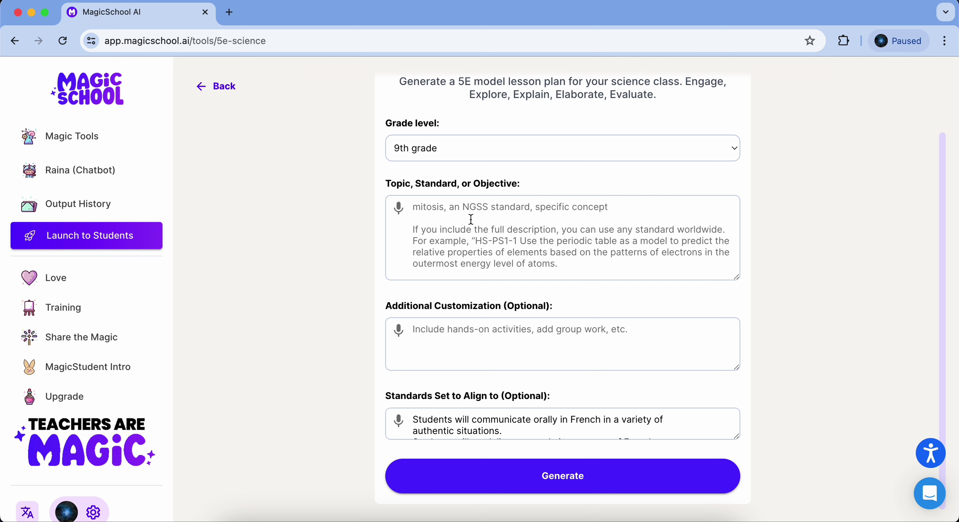
click(470, 219)
key(super+v)
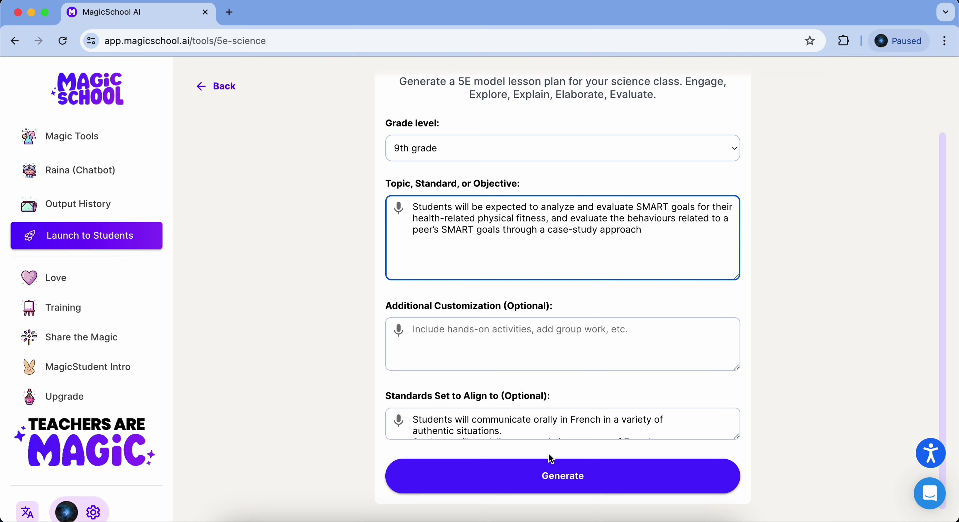
- Replace the French standards to align to with "Nova Scotia, Canada" and generate the 5E lesson plan
scroll(569, 421, down, 3)
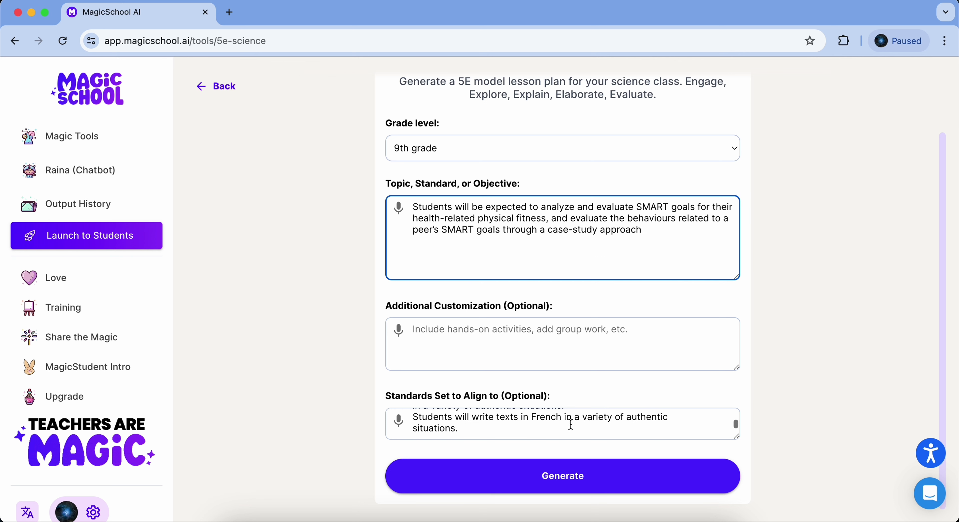
drag(569, 421, 335, 345)
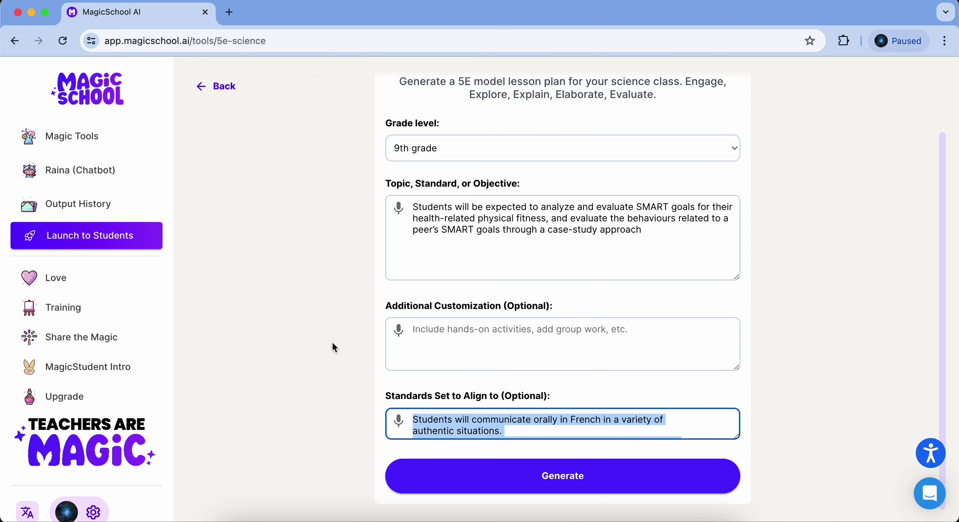
key(BackSpace)
text(Nova )
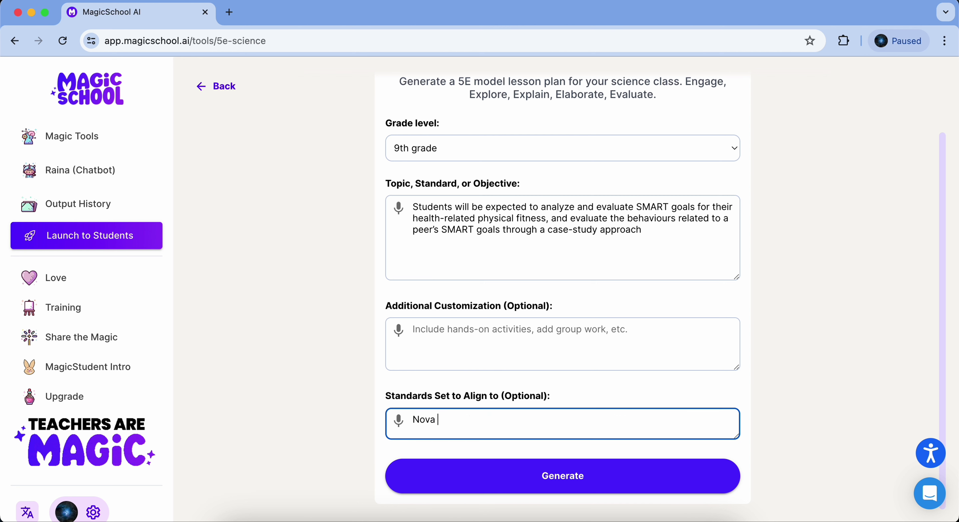
text(Scotia, Canada)
click(435, 476)
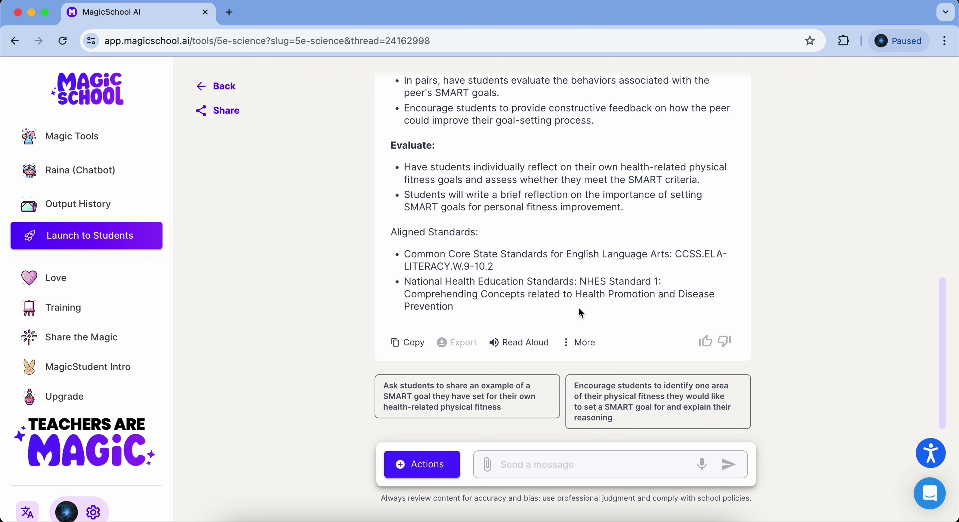
- Read through the generated 5E lesson plan, from the aligned standards back to the Engage section
scroll(579, 308, up, 2)
scroll(578, 306, up, 3)
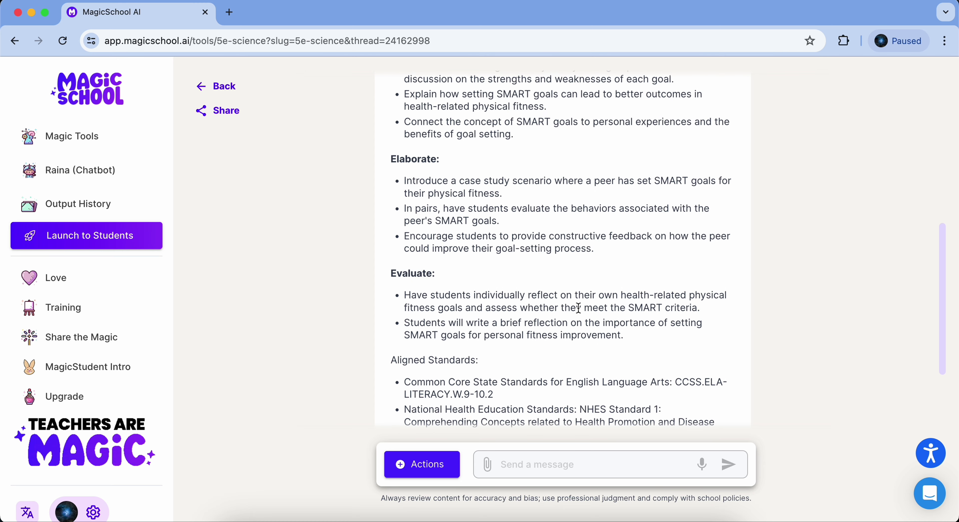
scroll(580, 309, up, 8)
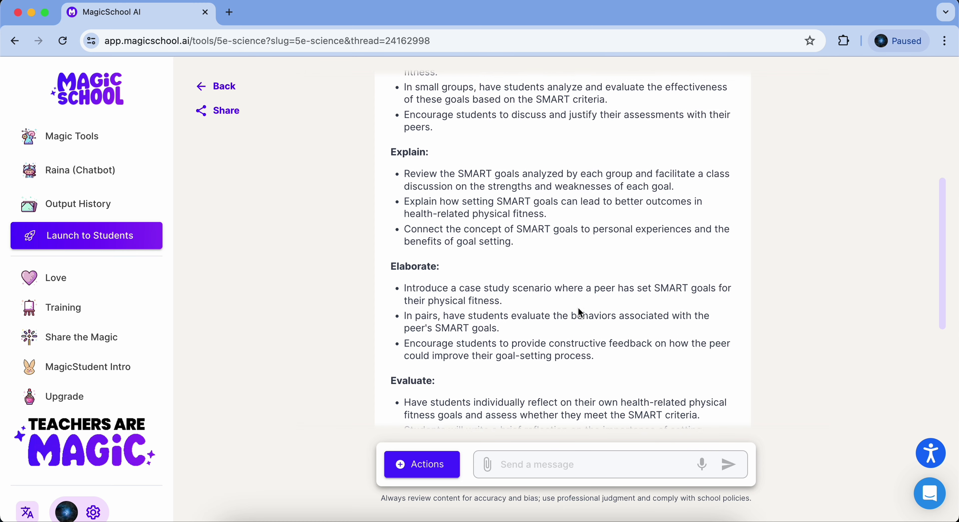
scroll(579, 307, up, 1)
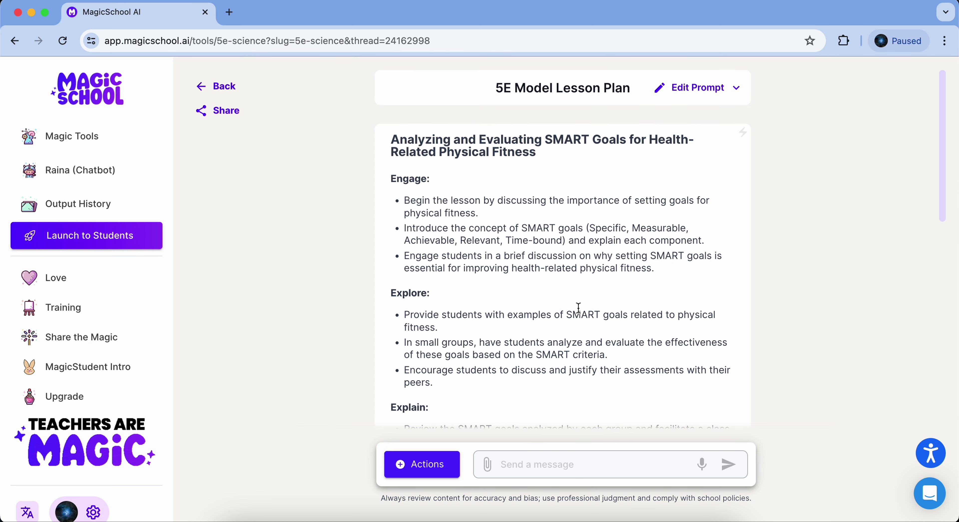
- Return to the full tool collection and open the Unit Plan Generator
click(107, 98)
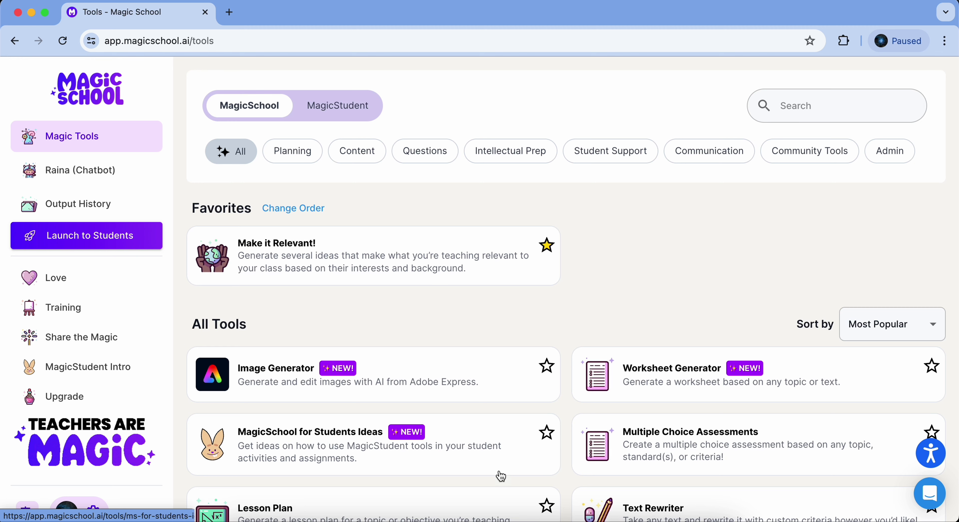
scroll(577, 251, down, 7)
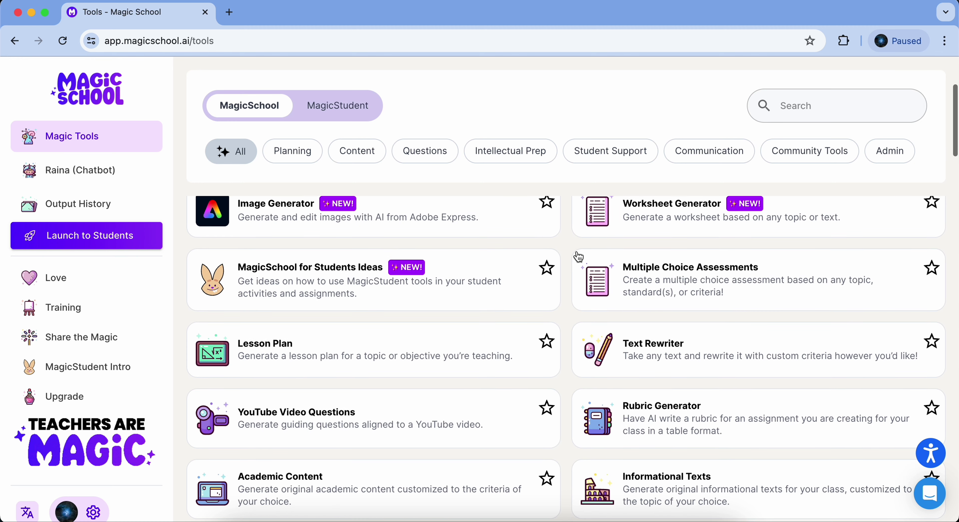
scroll(578, 257, down, 6)
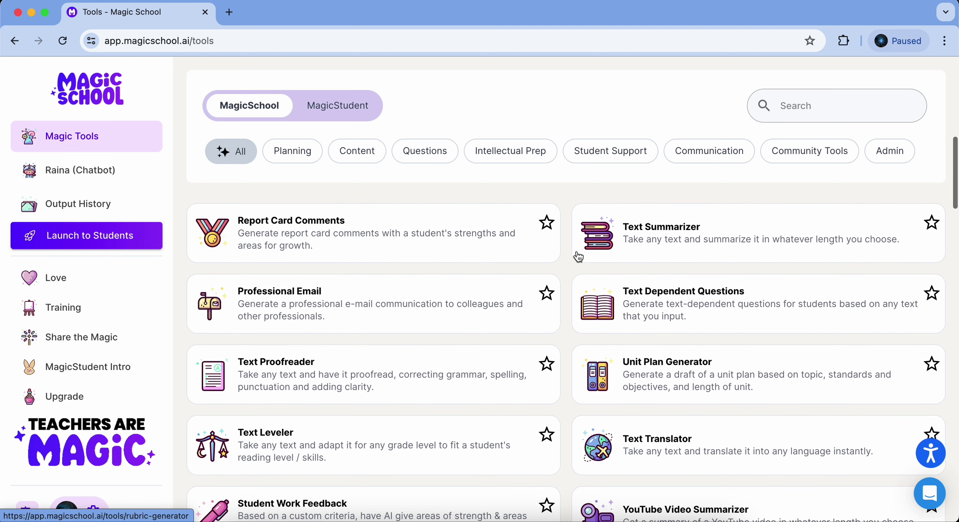
click(672, 350)
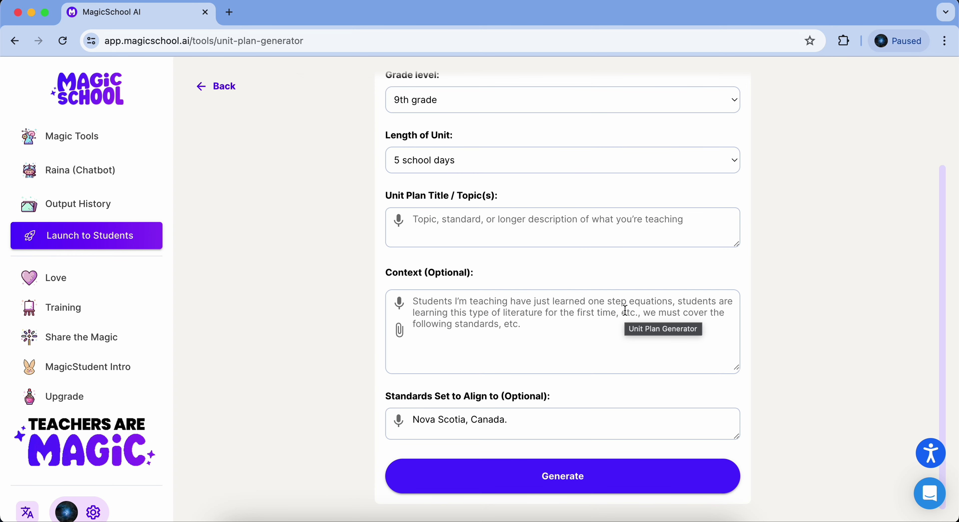
scroll(529, 211, up, 1)
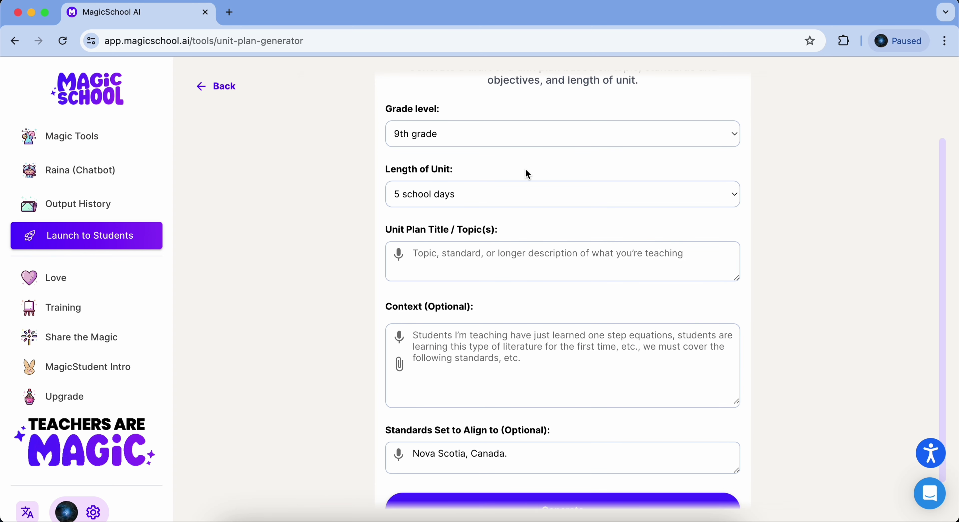
- Set the unit length to 15 school days and title the unit plan "Les directions et la ville"
click(501, 200)
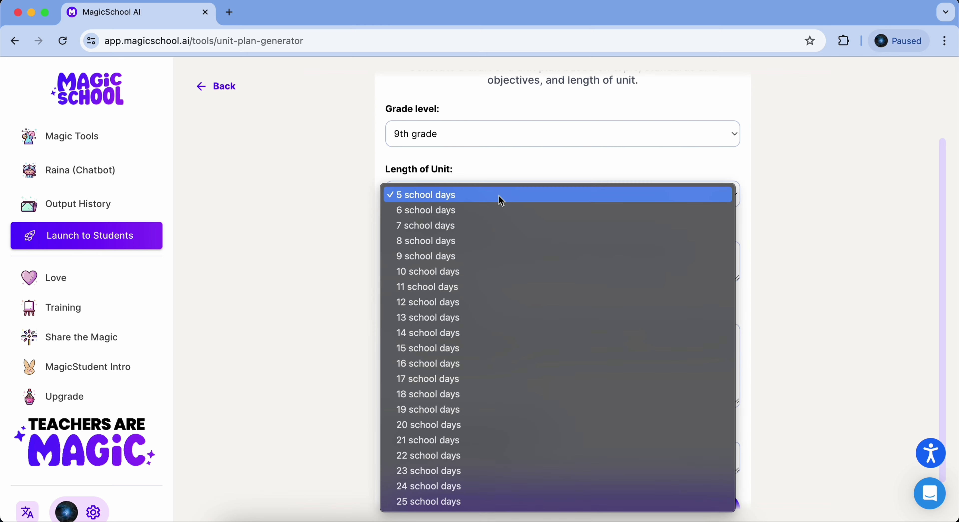
click(477, 348)
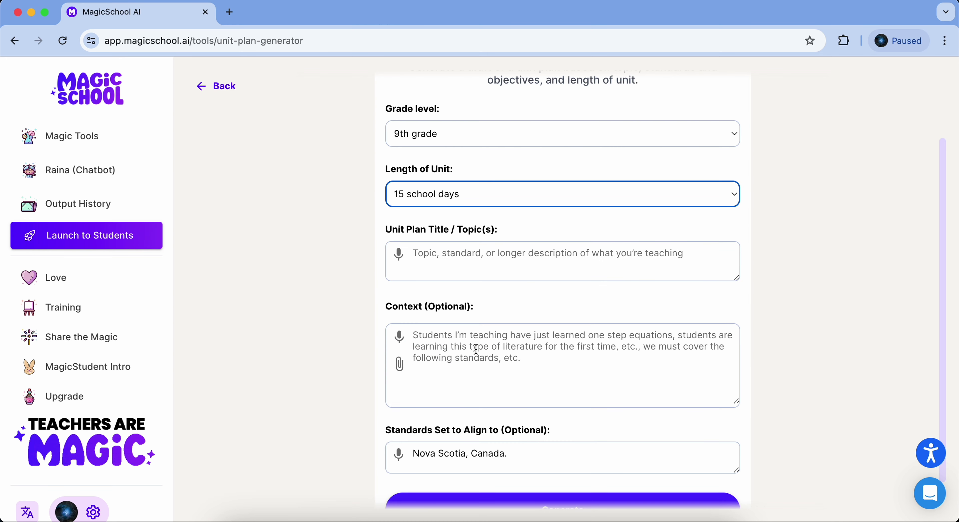
click(496, 265)
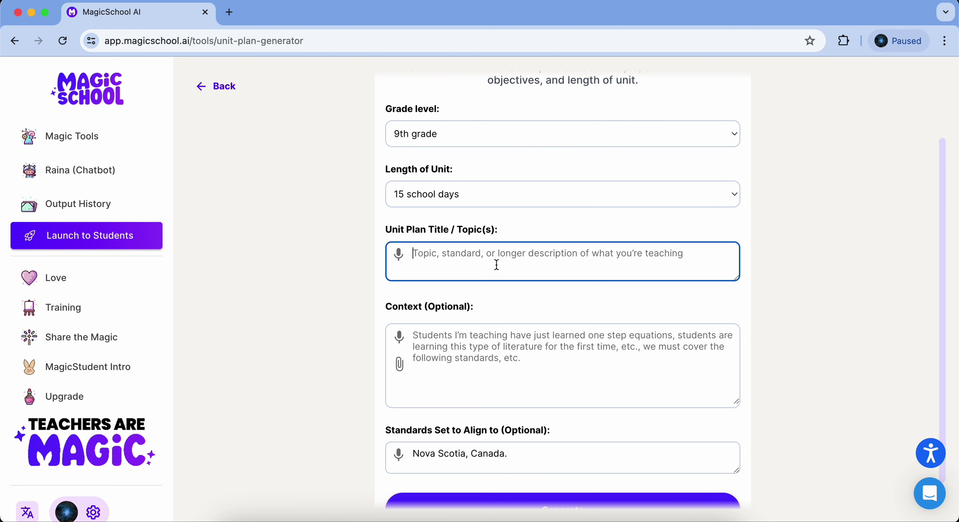
text(Les direct)
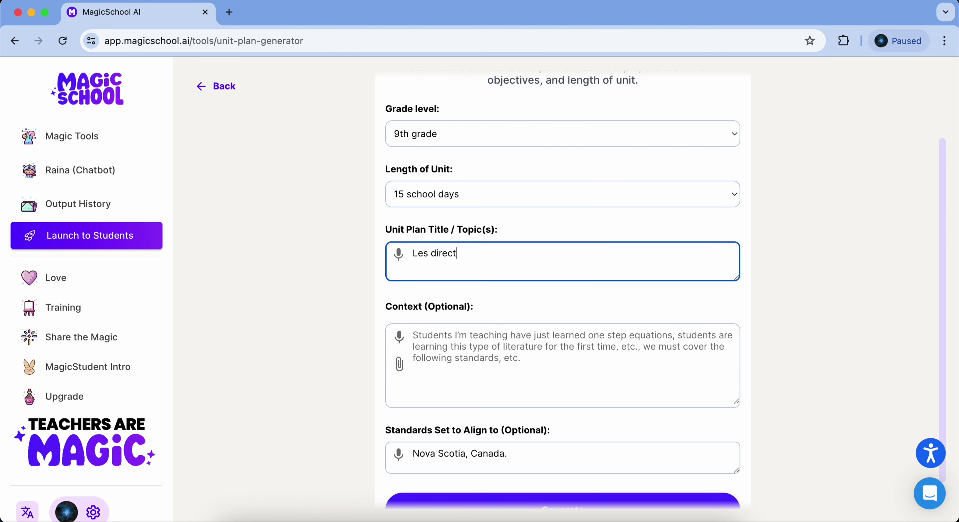
text(ions et la ville)
- Describe the context as a French unit on directions and town businesses, with a town map including 10 businesses and 5 extras, and generate the plan
click(478, 336)
text(Students are beginning a unit to understand directions and businesses in towns in French class. They will learn new vocabulary to be able to describe towns and where buildings are located. Students will create a town with a map layout using prepositions and directions on how to get around the town for tourists. Students must include 10 businesses and 5 extra things of their choice.)
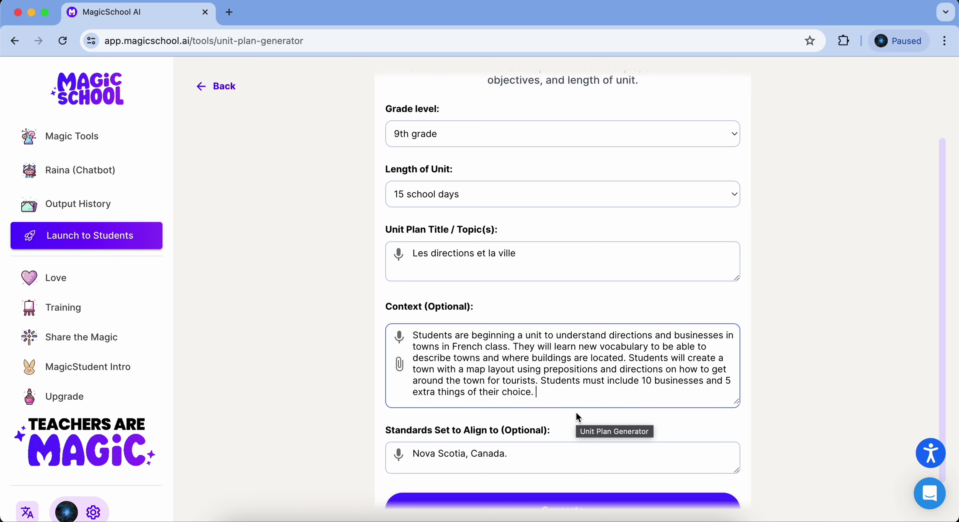
scroll(578, 416, down, 1)
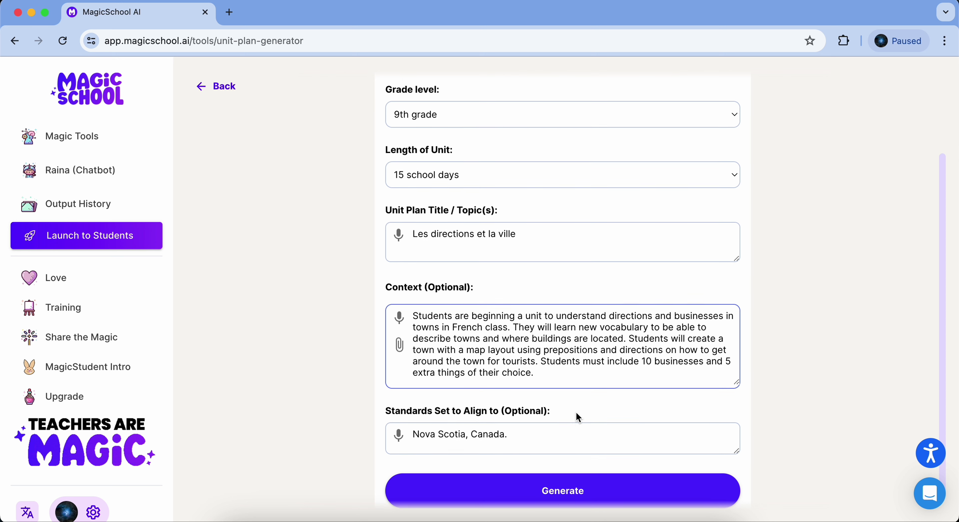
click(568, 481)
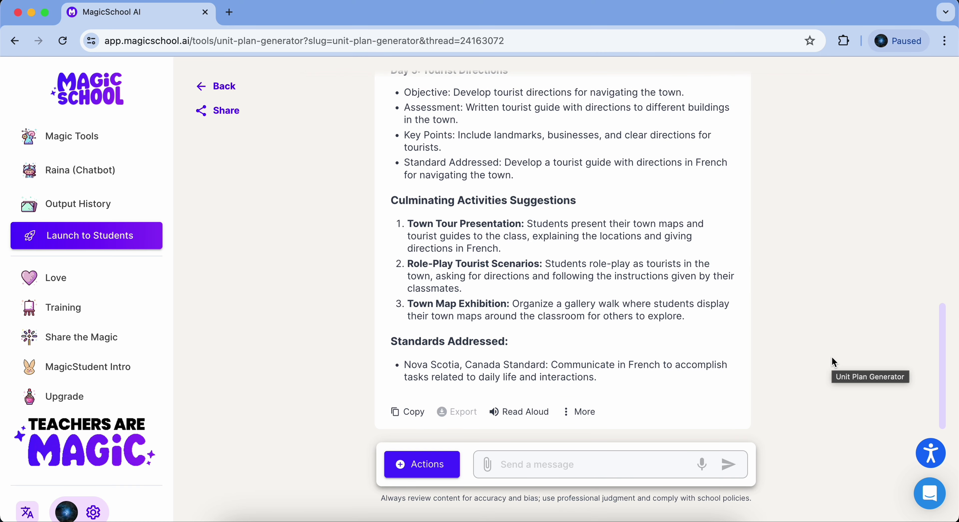
- Read through the generated French unit plan from Day 1 to the culminating activities and standards addressed
scroll(744, 320, up, 15)
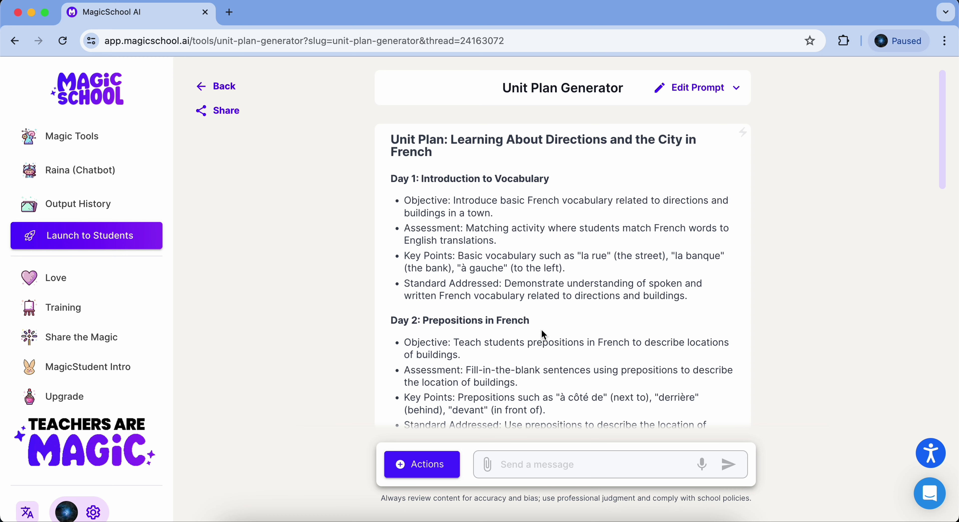
scroll(542, 330, down, 4)
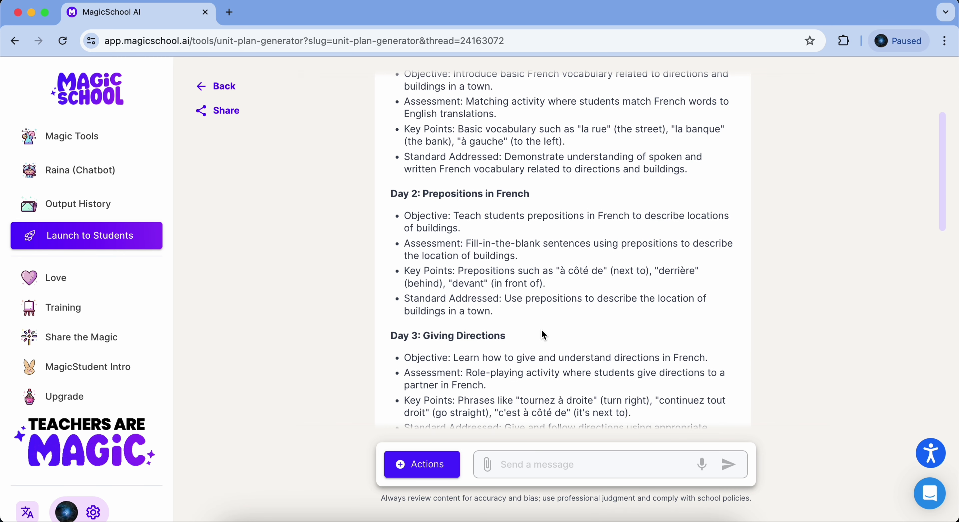
scroll(649, 335, down, 3)
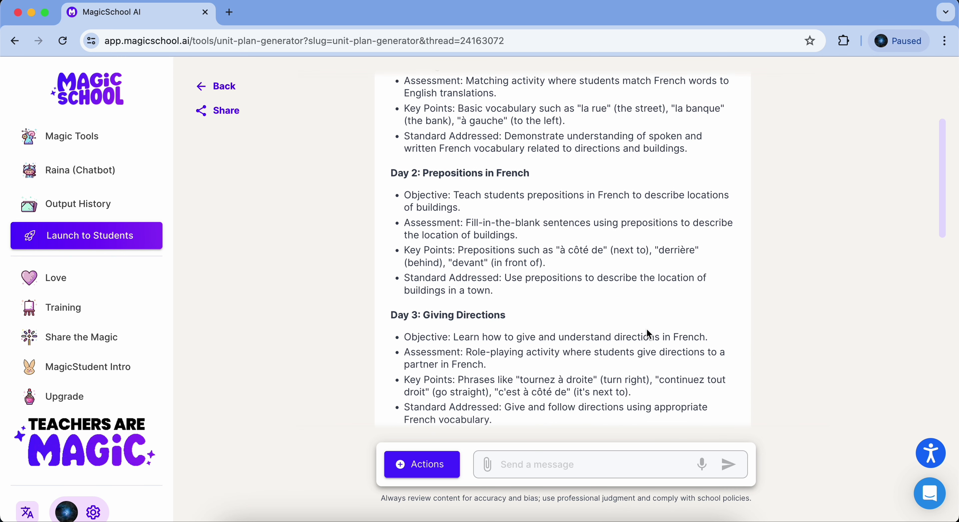
scroll(648, 335, down, 1)
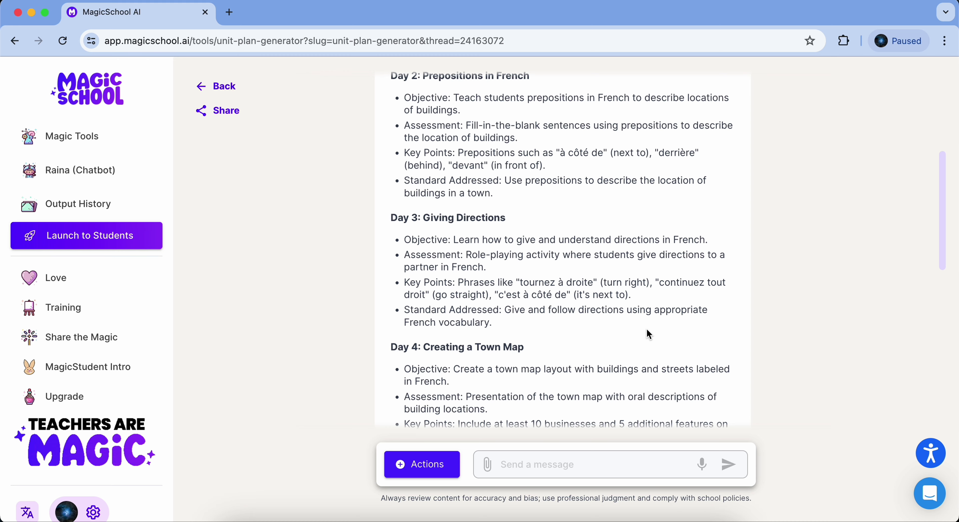
scroll(649, 334, down, 10)
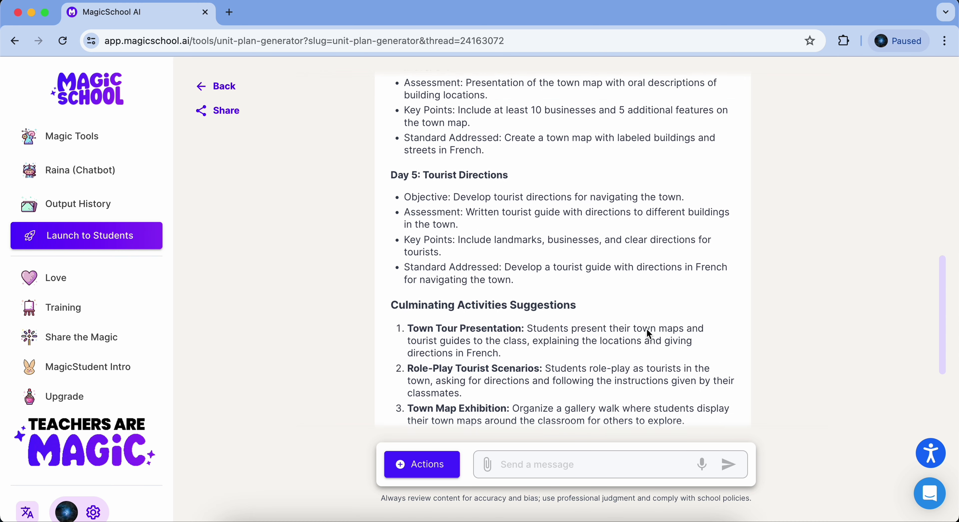
scroll(648, 334, down, 5)
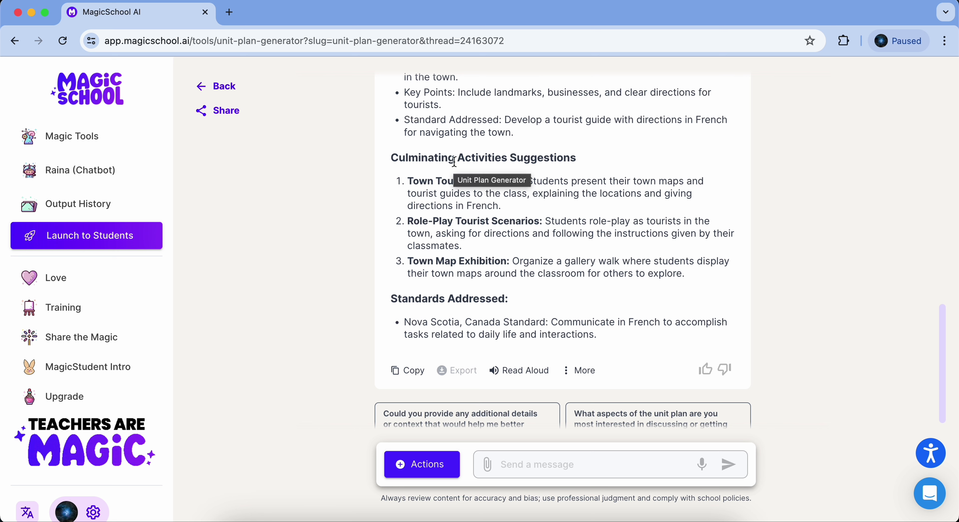
- Open the Text Rewriter tool to examine its input form, and return to the tool collection
click(108, 94)
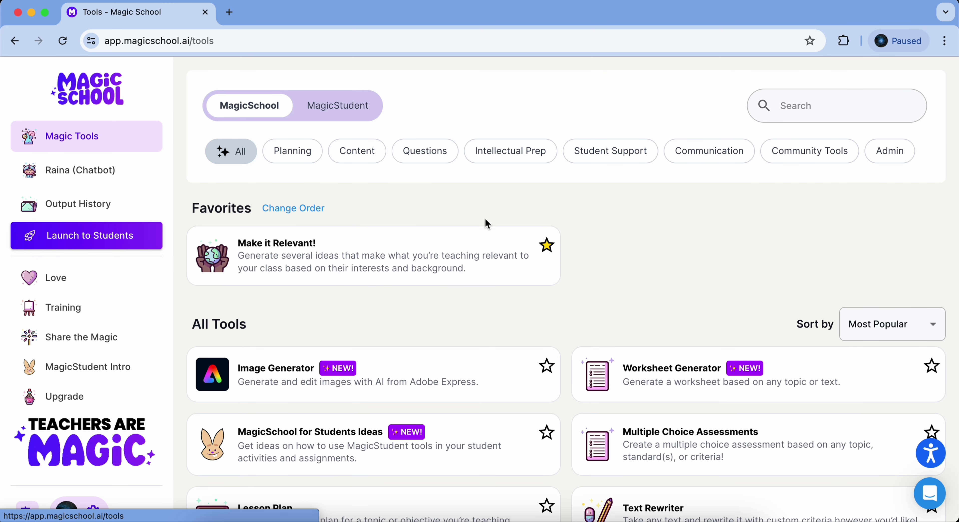
click(546, 245)
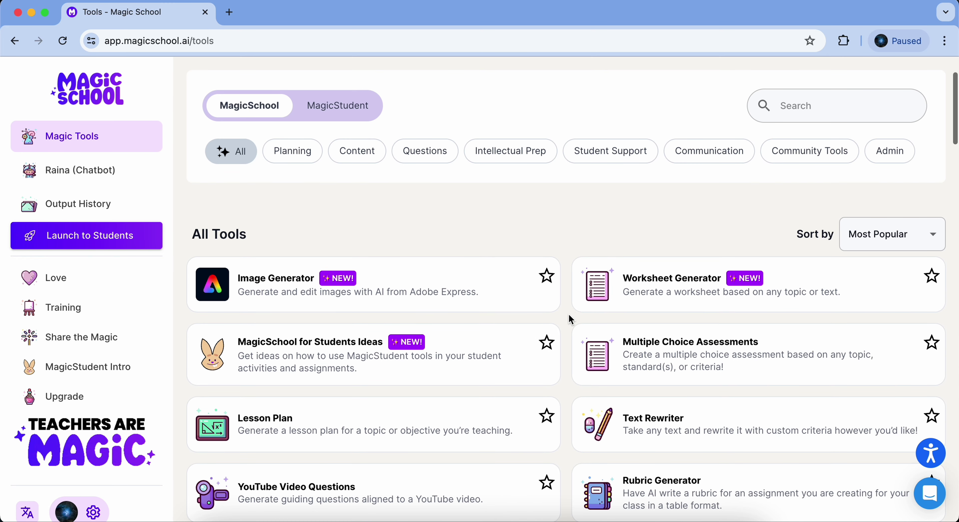
click(644, 420)
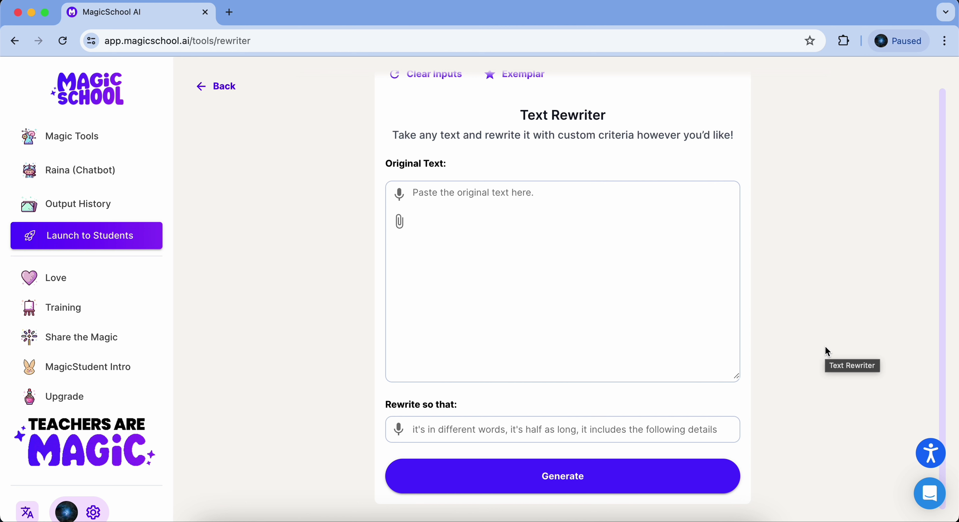
click(88, 99)
- Find and open the Make it Relevant! tool and set its grade level to 11th grade
scroll(771, 243, down, 5)
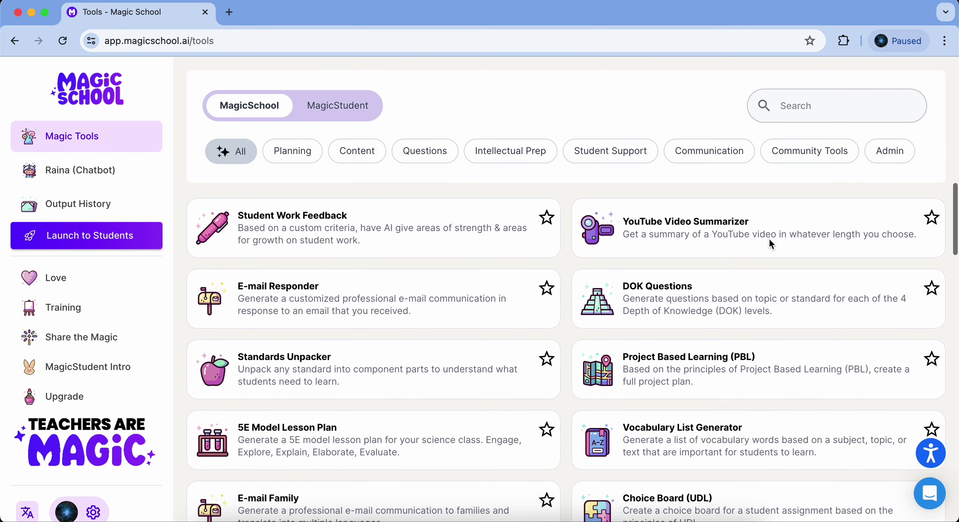
scroll(770, 241, down, 10)
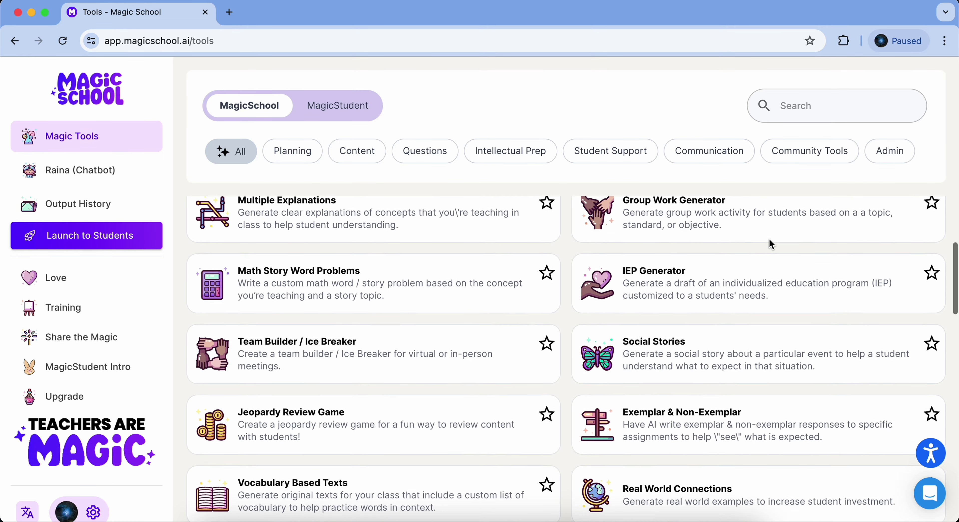
scroll(769, 239, down, 8)
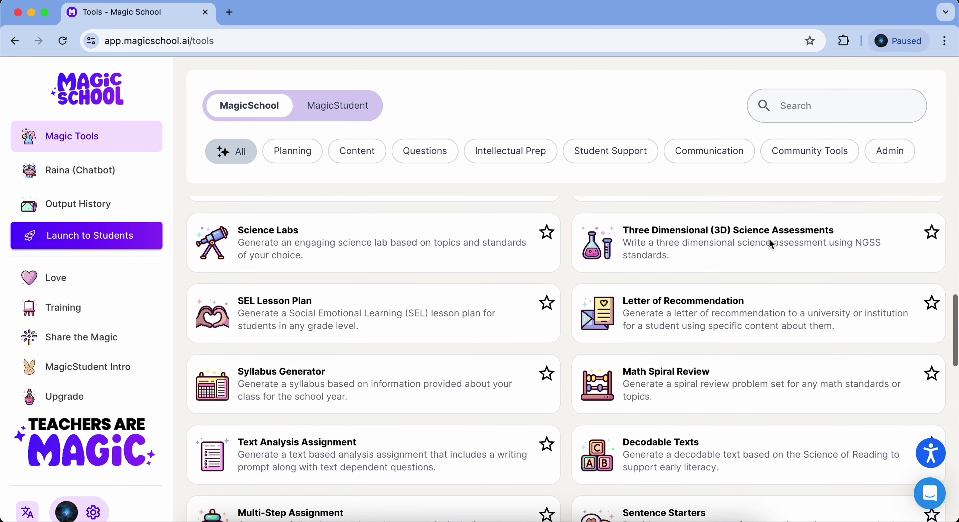
scroll(770, 244, down, 5)
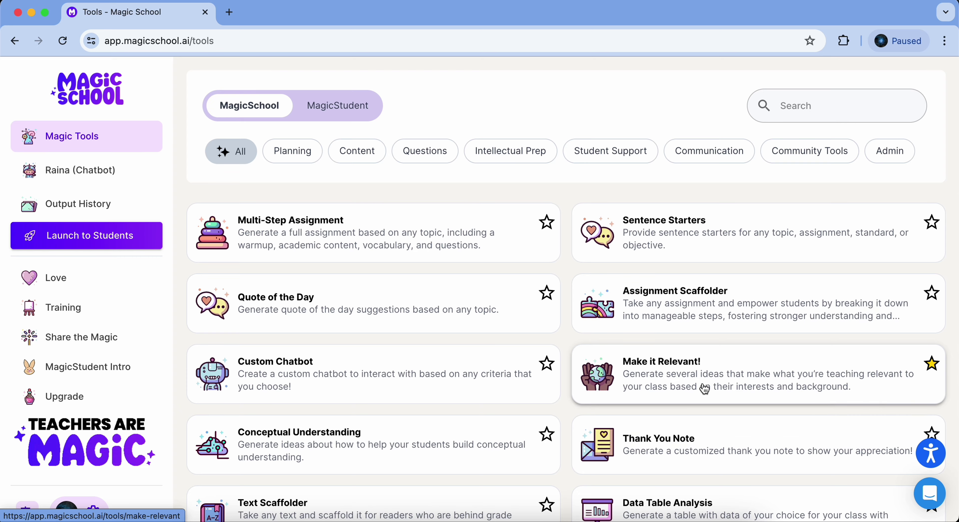
click(704, 388)
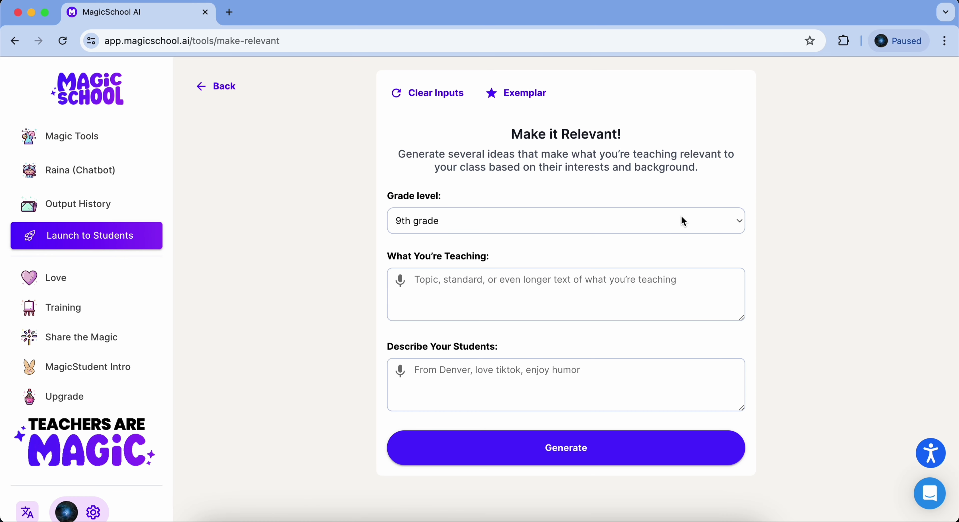
click(680, 216)
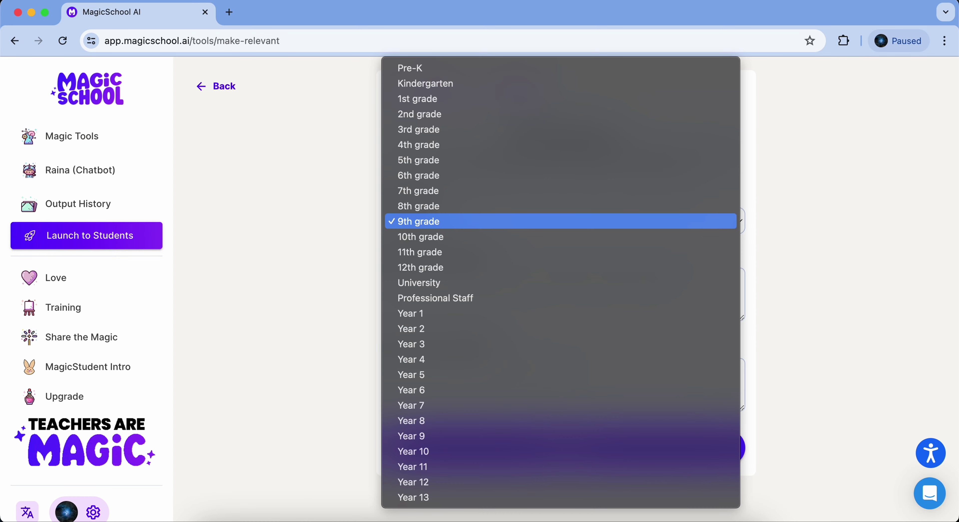
click(676, 256)
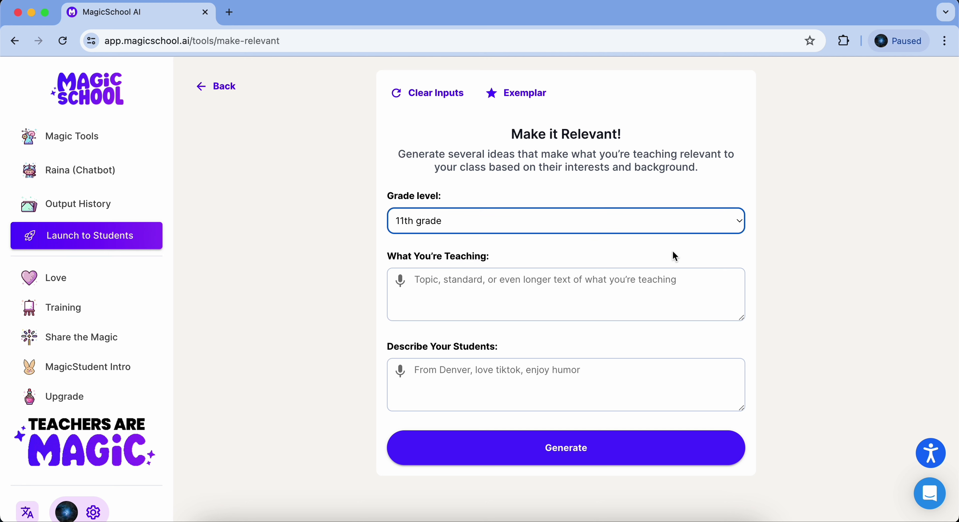
- Enter the outcome on analyzing economic trends and policies affecting Canada's development as what is taught, prefixed with "Canadian History 11:"
click(617, 289)
text(Students are expected to analyze the economic trends and policies that impact on Canada’s current and future development)
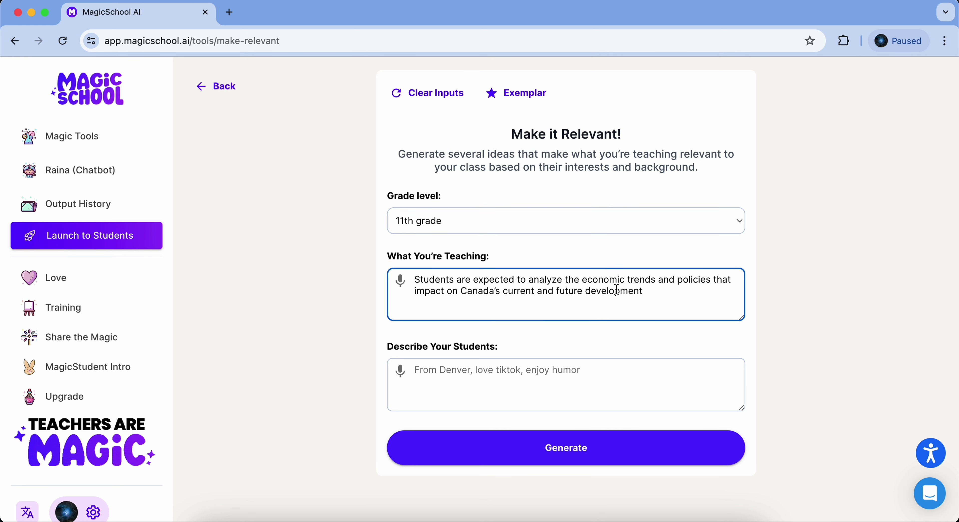
click(416, 284)
text(Canad)
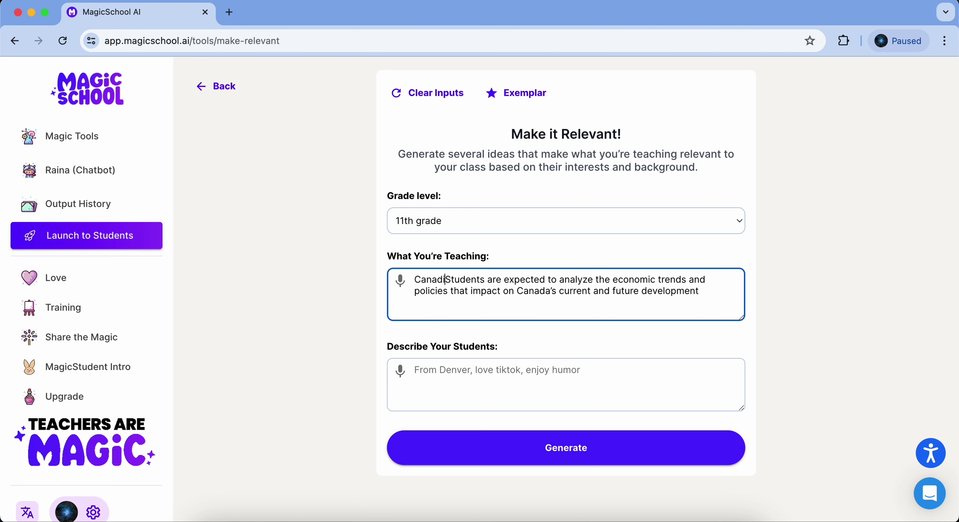
text(ian History )
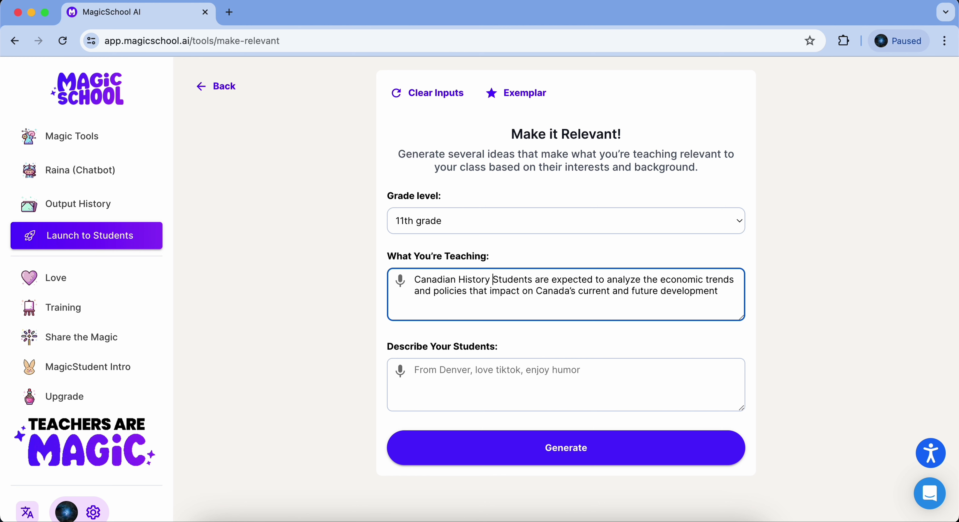
text(11:)
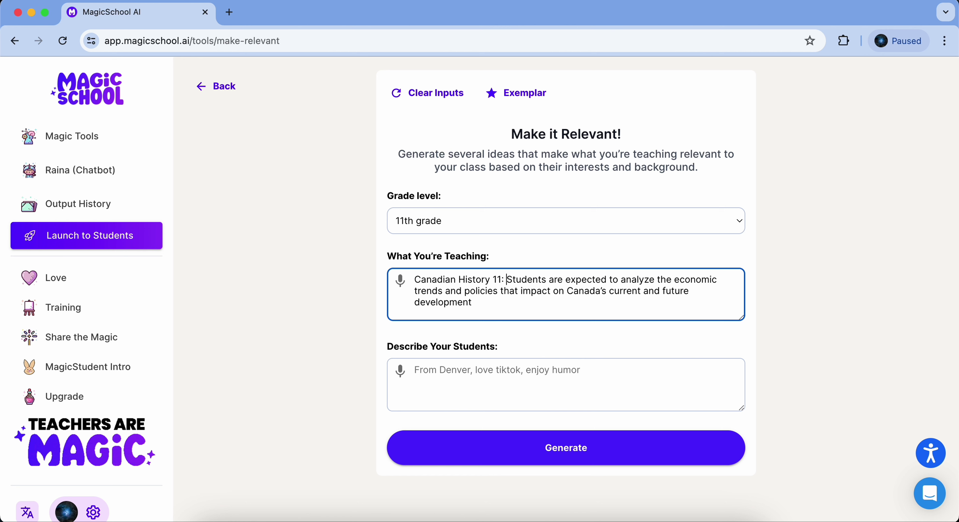
click(456, 387)
text(No)
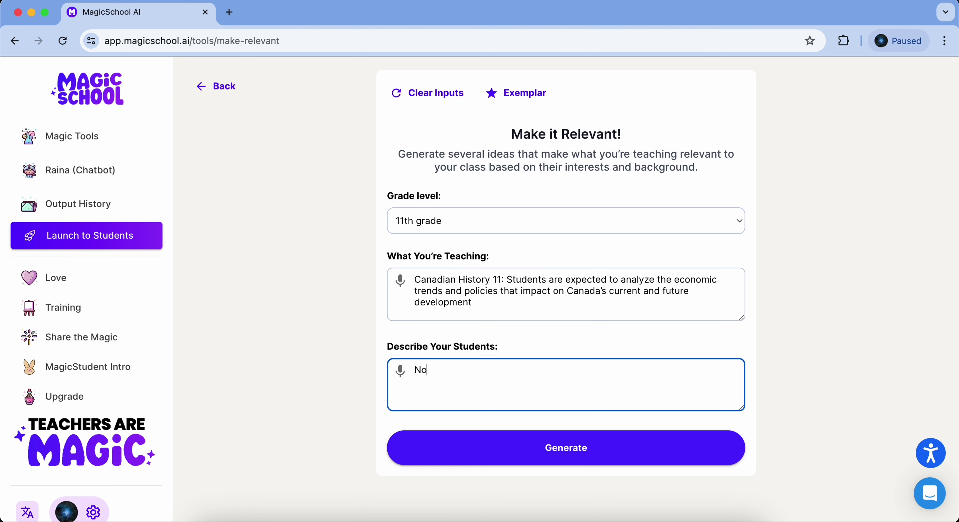
text(va)
key(BackSpace)
key(BackSpace)
key(BackSpace)
key(BackSpace)
key(BackSpace)
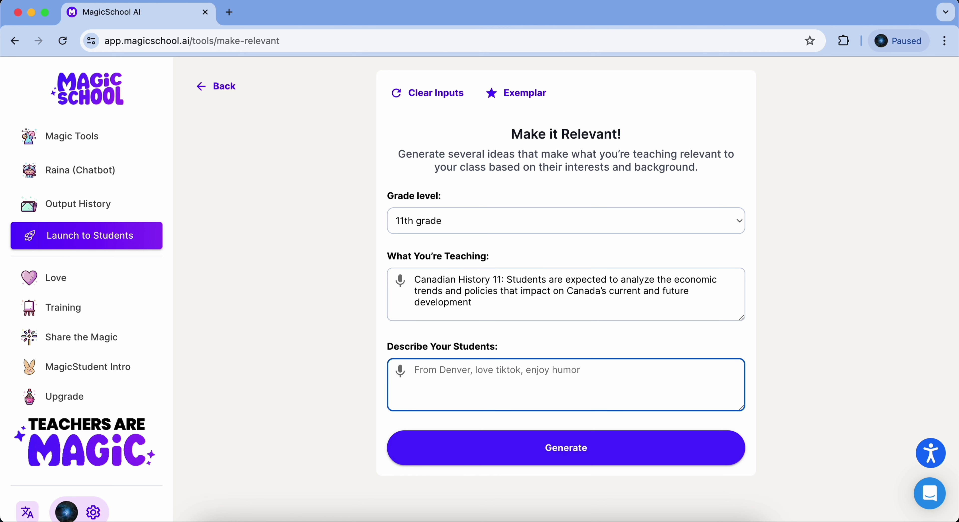
- Describe the students as "Bridgewater, Nova Scotia, Canada, love humour and technology"
text(Bridgw)
key(BackSpace)
text(e)
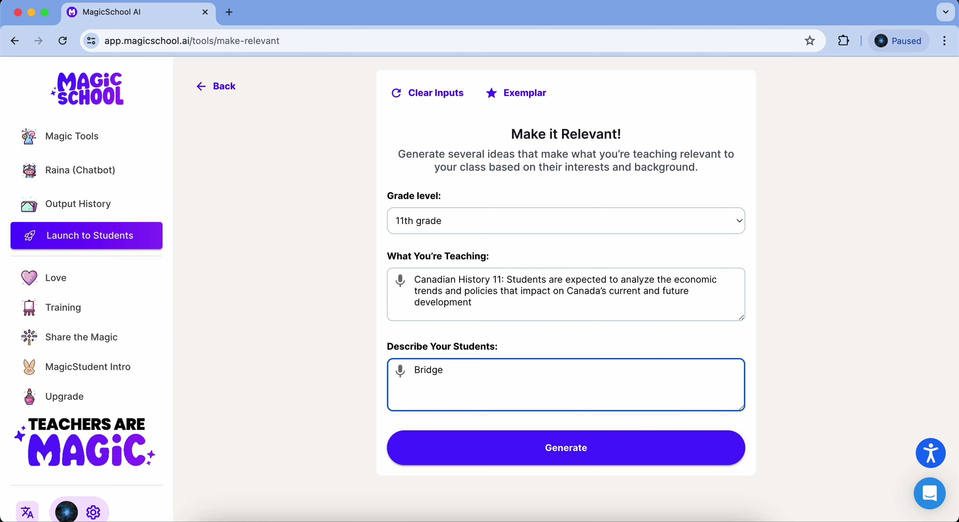
text(water, Nova Scotia, Canada)
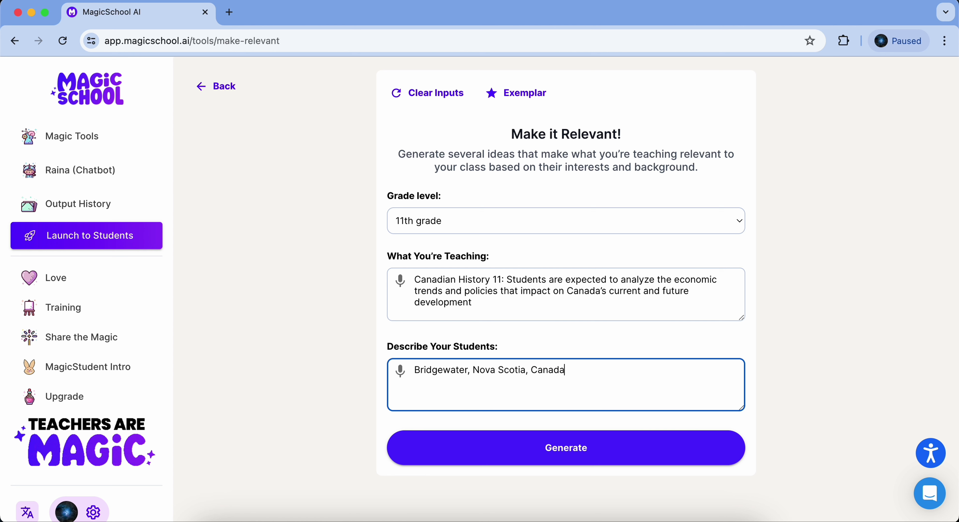
text(, love humour and technoloy)
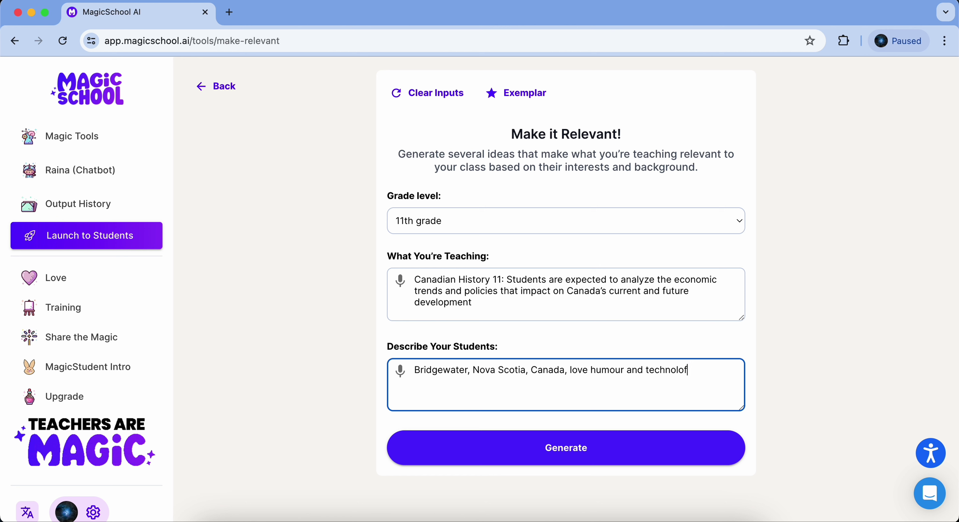
key(BackSpace)
text(gy)
- Insert "activities" after humour in the student description and generate the relevance ideas
click(603, 370)
text(, activites)
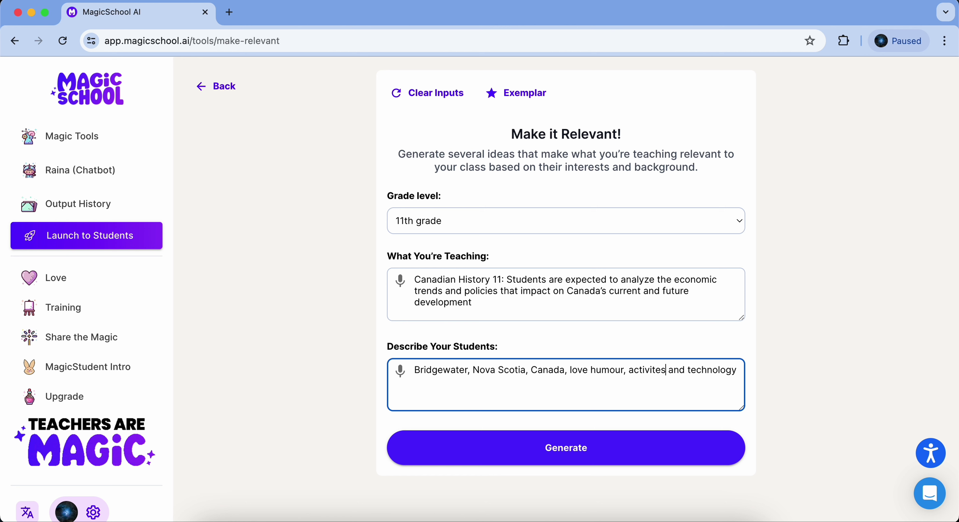
key(BackSpace)
key(BackSpace)
text(ies)
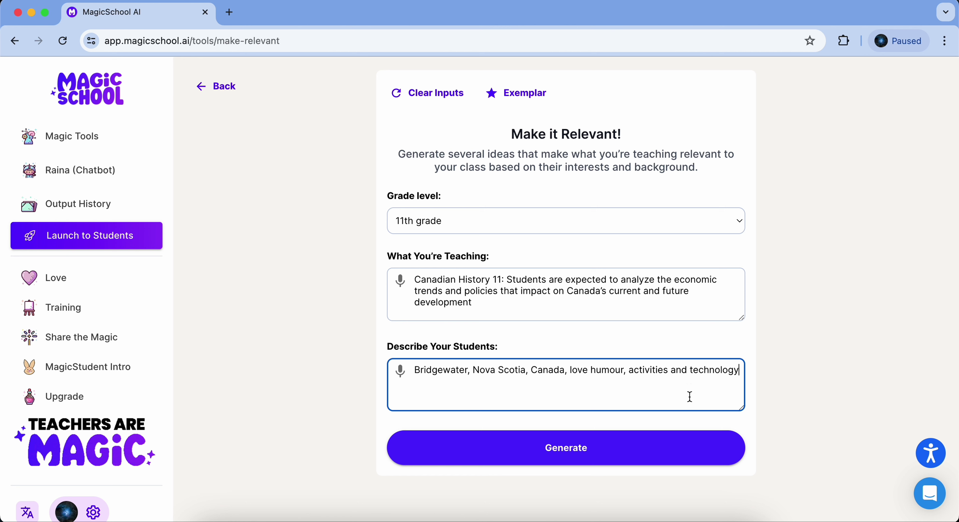
click(625, 459)
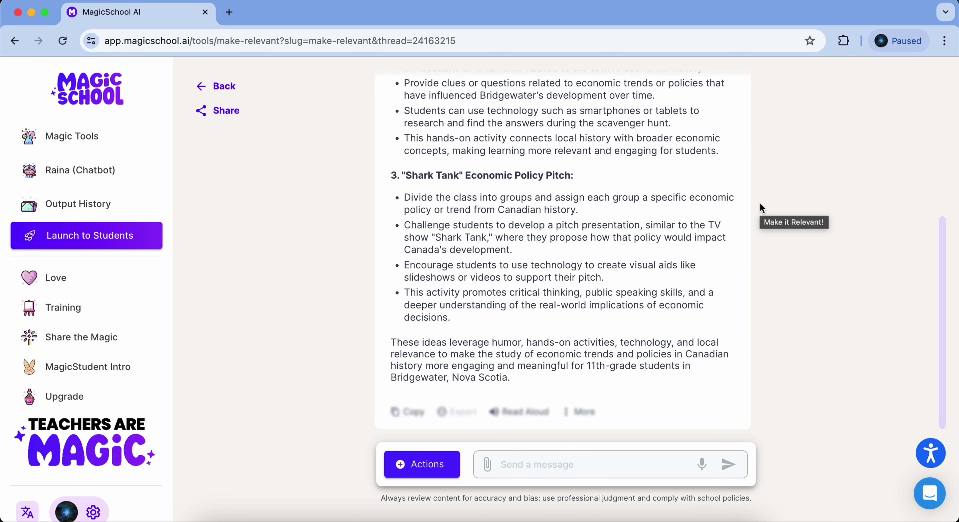
- Read through the generated relevance ideas from the first activity to the closing summary
scroll(763, 208, up, 10)
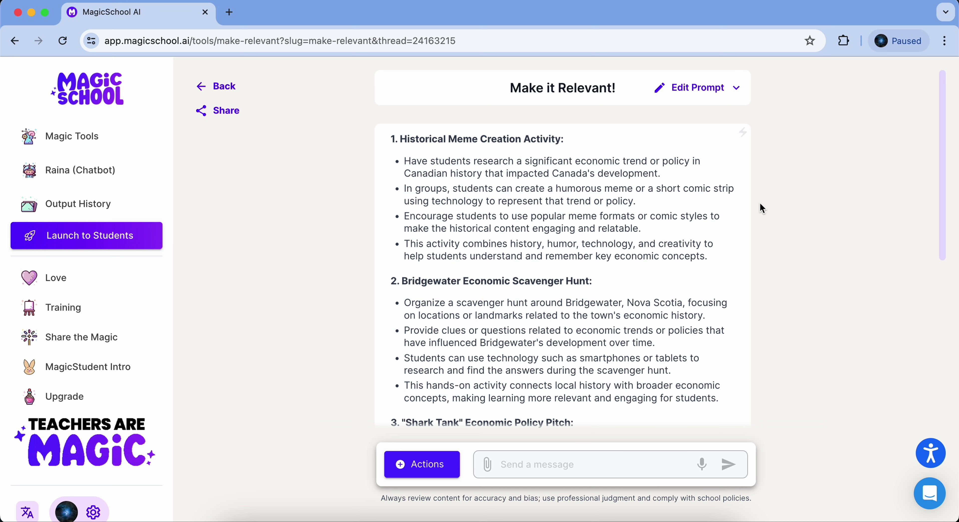
scroll(760, 204, down, 5)
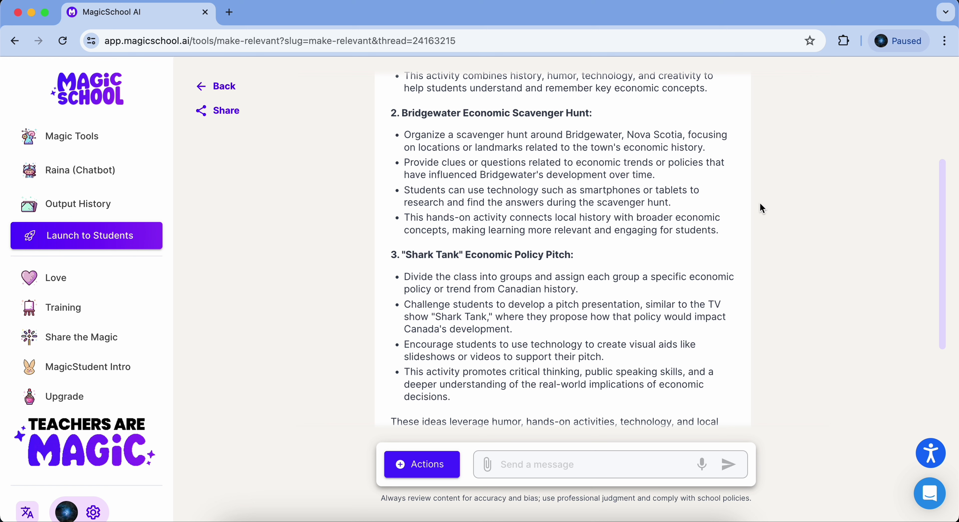
scroll(760, 208, down, 5)
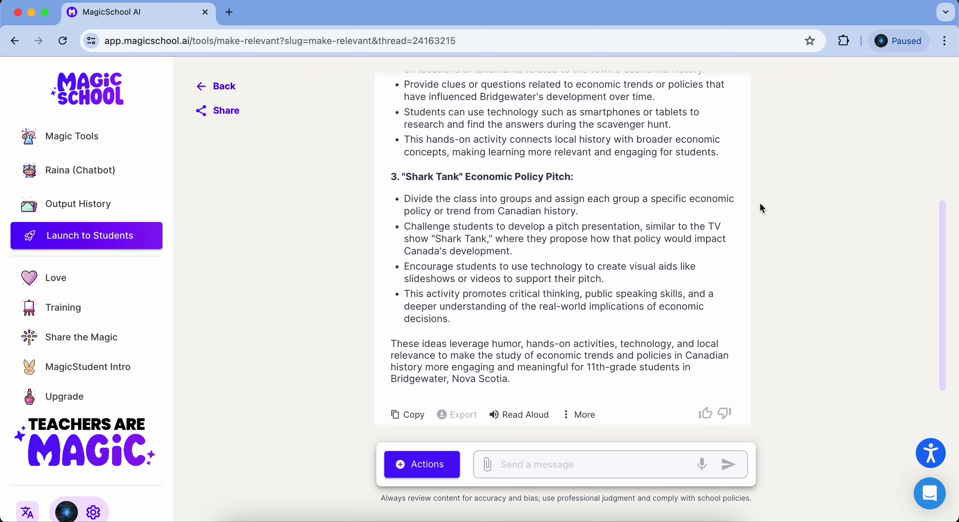
scroll(762, 208, down, 1)
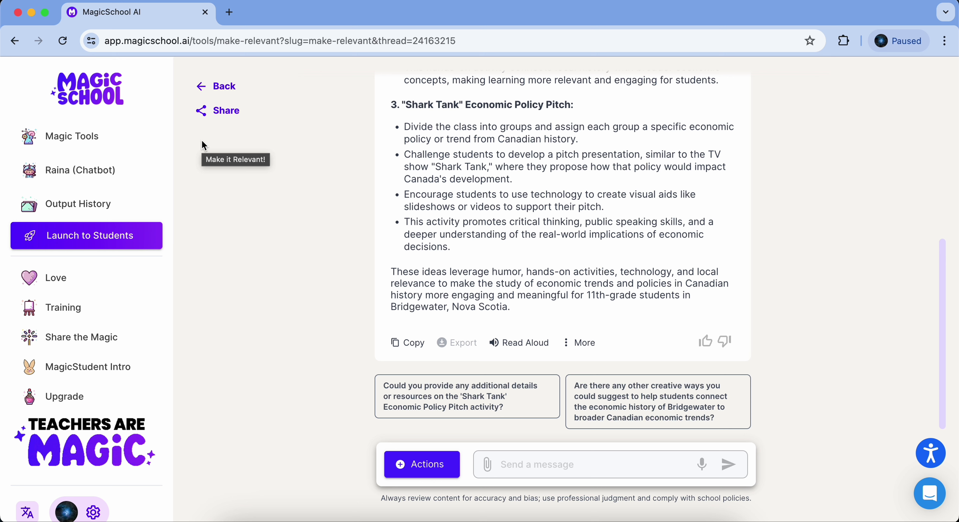
- Return to the tool collection, browse down through it and open the Coach's Sports Practice tool
click(104, 102)
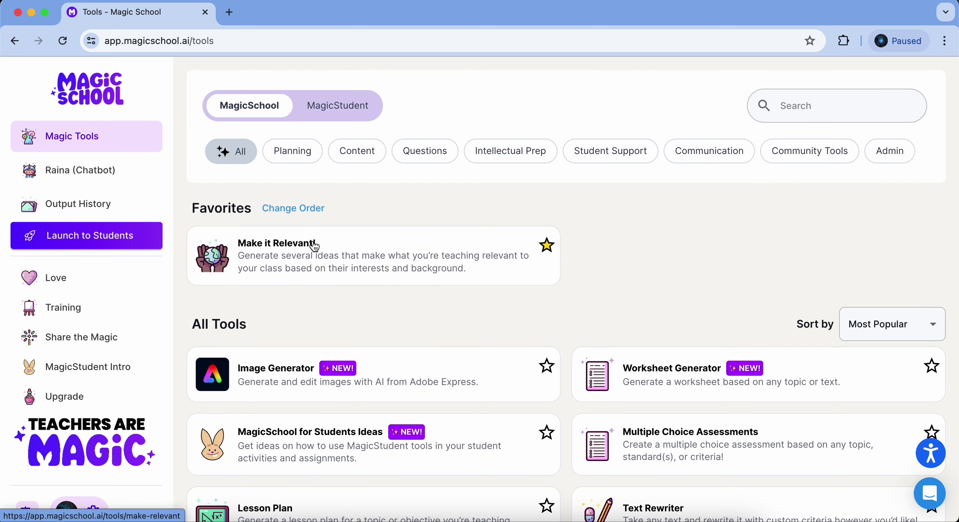
scroll(315, 246, down, 10)
scroll(438, 273, down, 8)
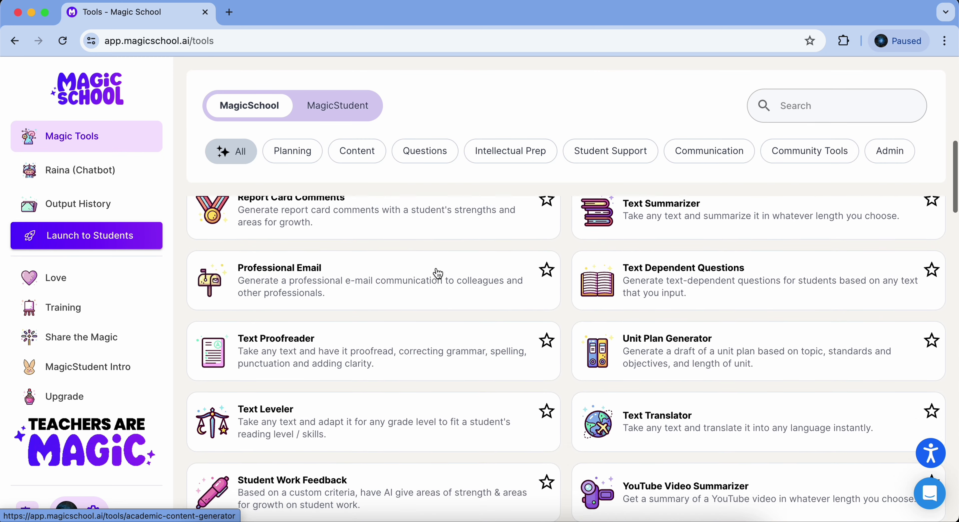
scroll(439, 273, down, 5)
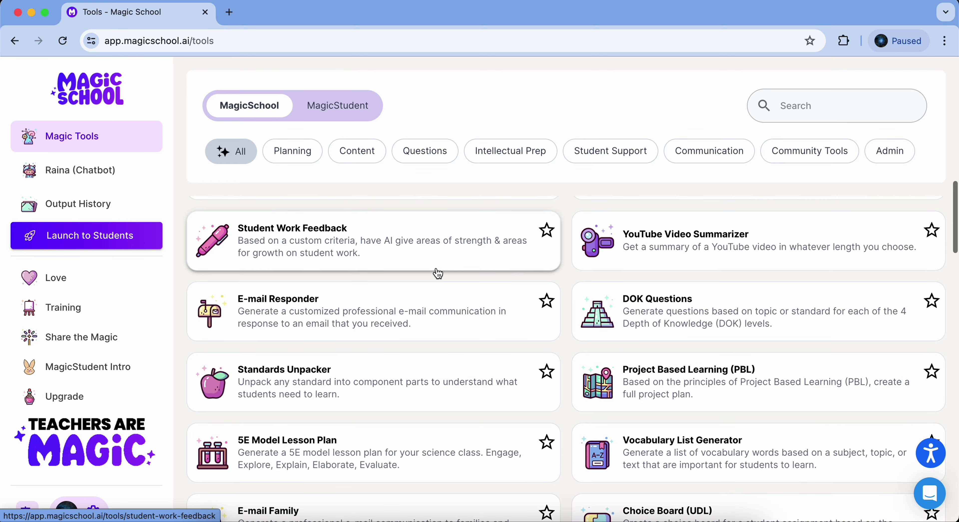
scroll(438, 273, down, 9)
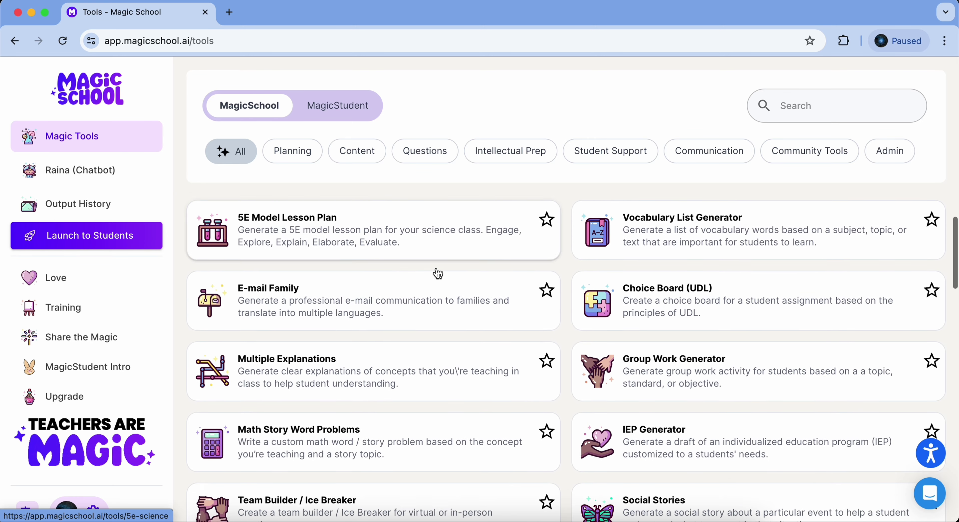
scroll(438, 273, down, 7)
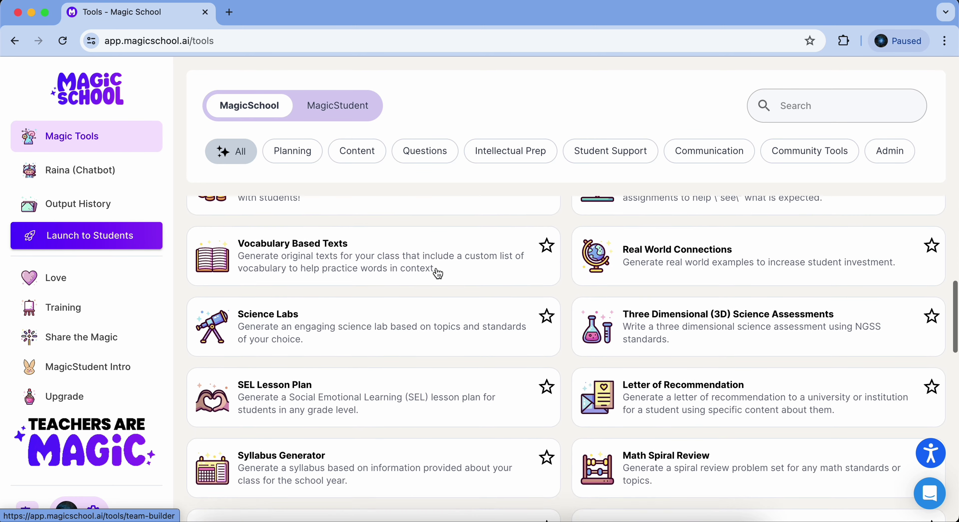
scroll(438, 273, down, 6)
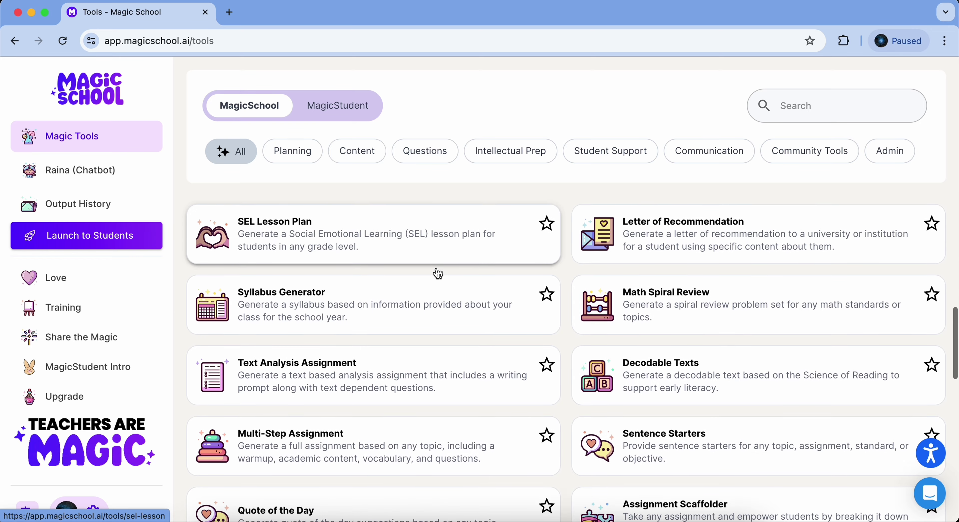
scroll(439, 273, down, 9)
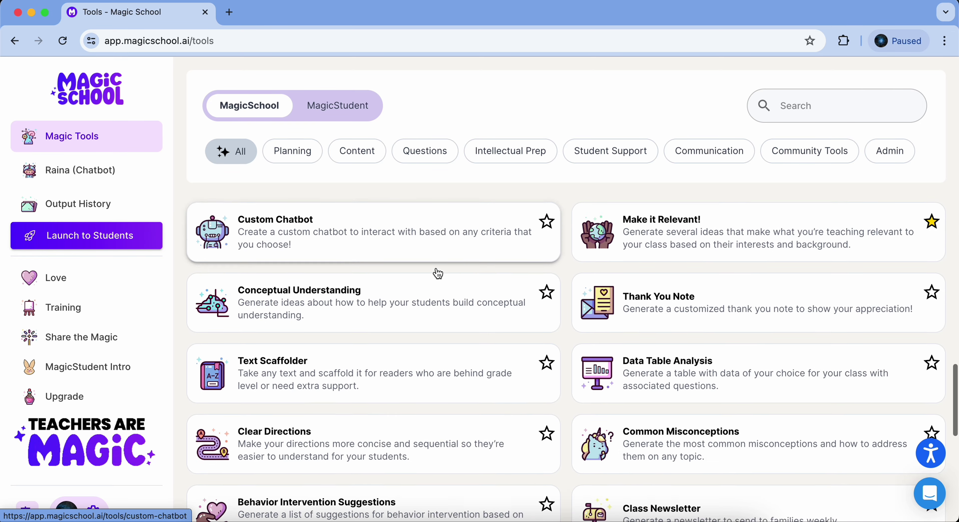
scroll(439, 273, down, 4)
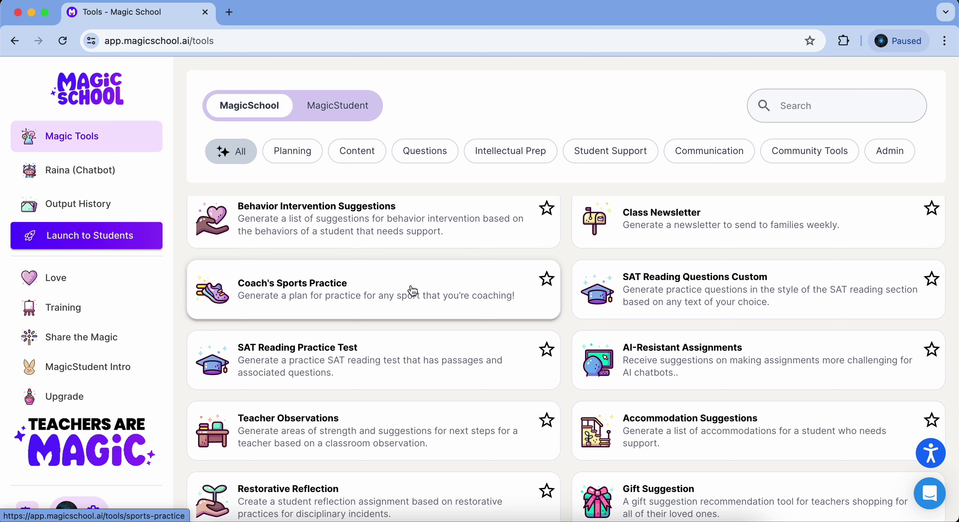
click(413, 291)
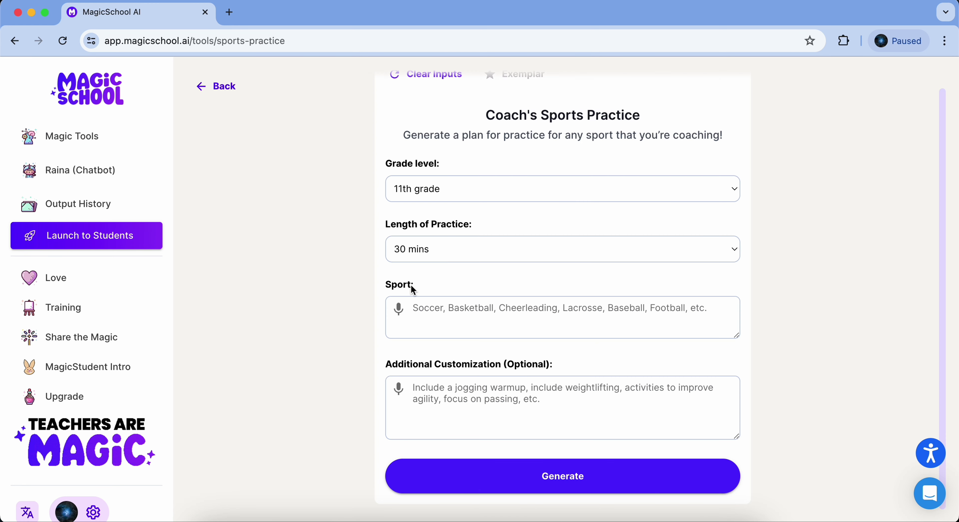
- Set the practice plan's grade level to 8th grade and its length to 60 mins
click(460, 196)
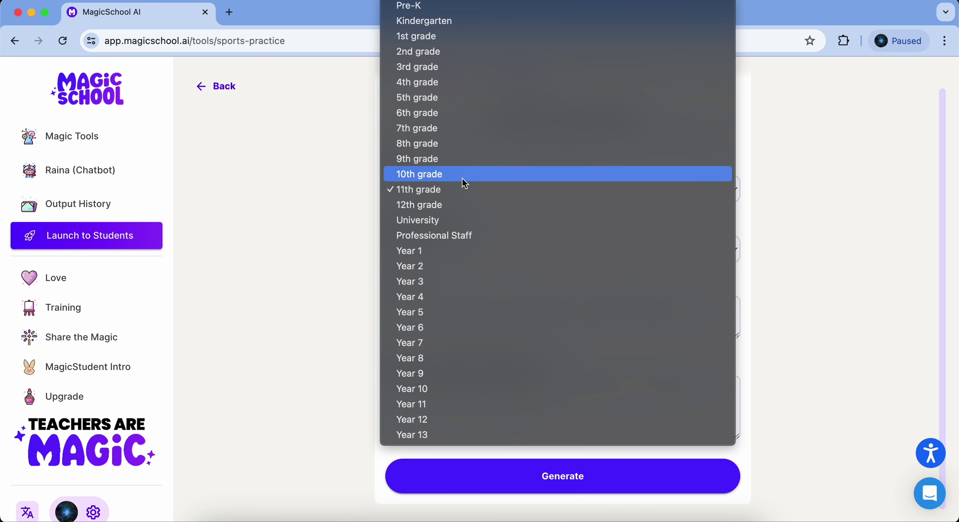
click(465, 146)
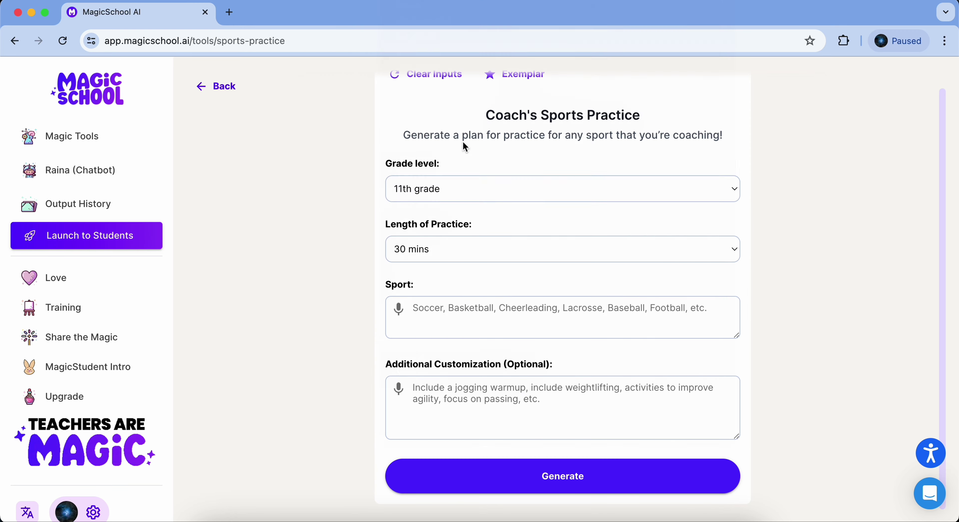
click(459, 253)
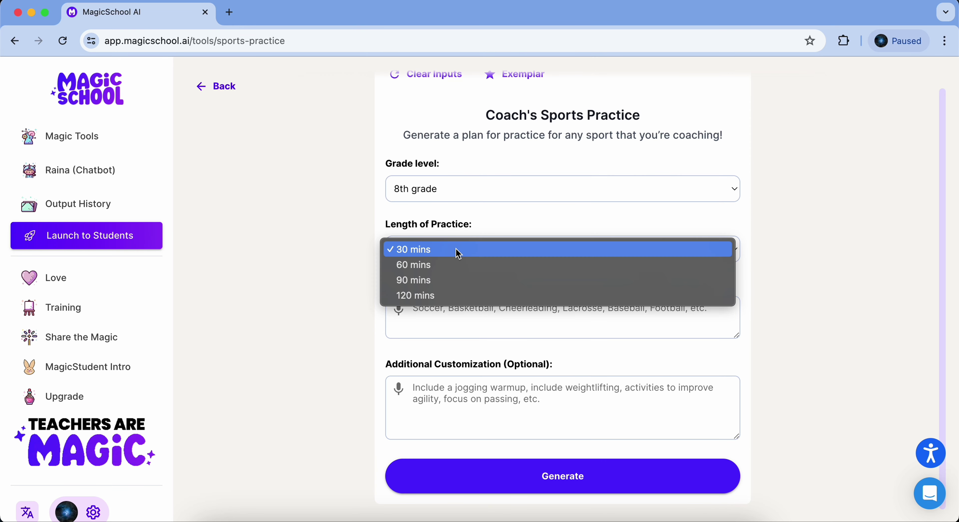
click(453, 266)
- Generate a Volleyball practice plan customized with "Include a warmup, drills to practice passing and setting and a drill for serving."
click(450, 312)
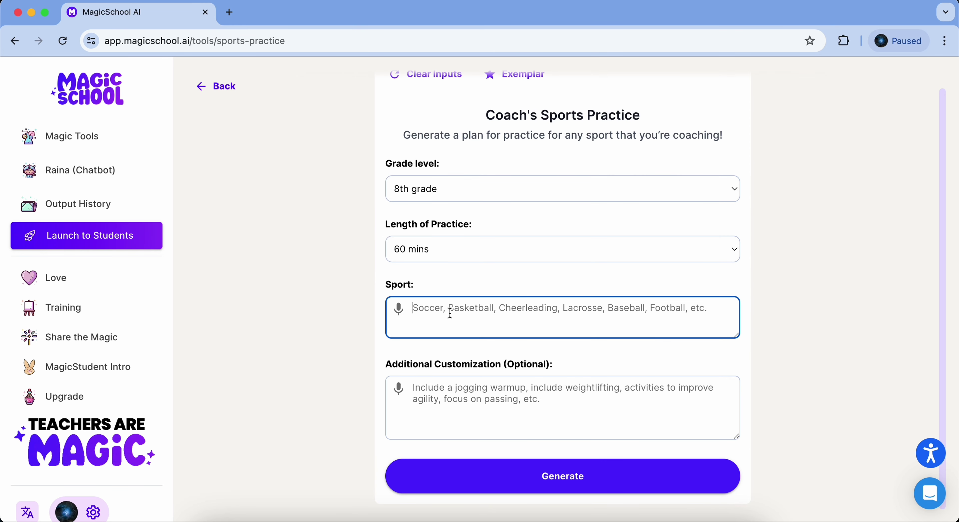
text(Volleyball)
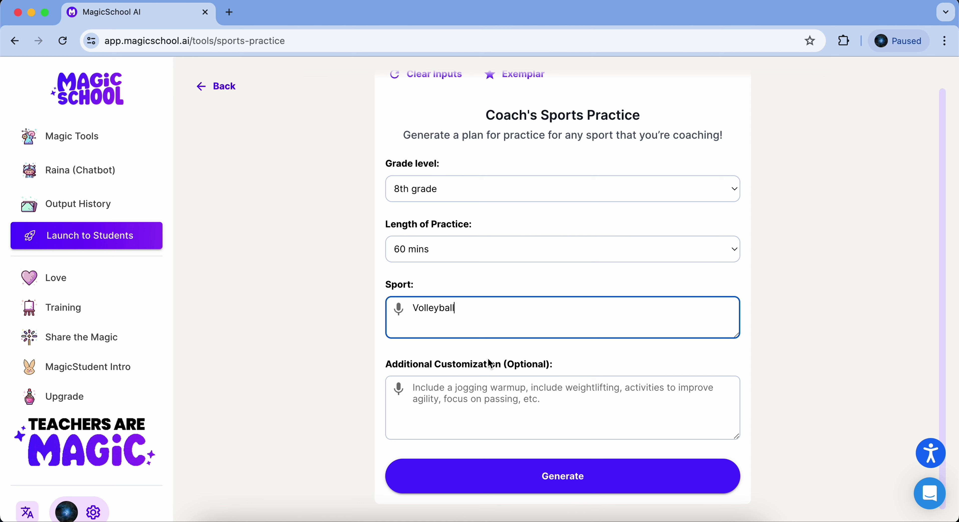
click(491, 394)
text(Include a warmup, drills to practice passing and setting and a drill for serving.)
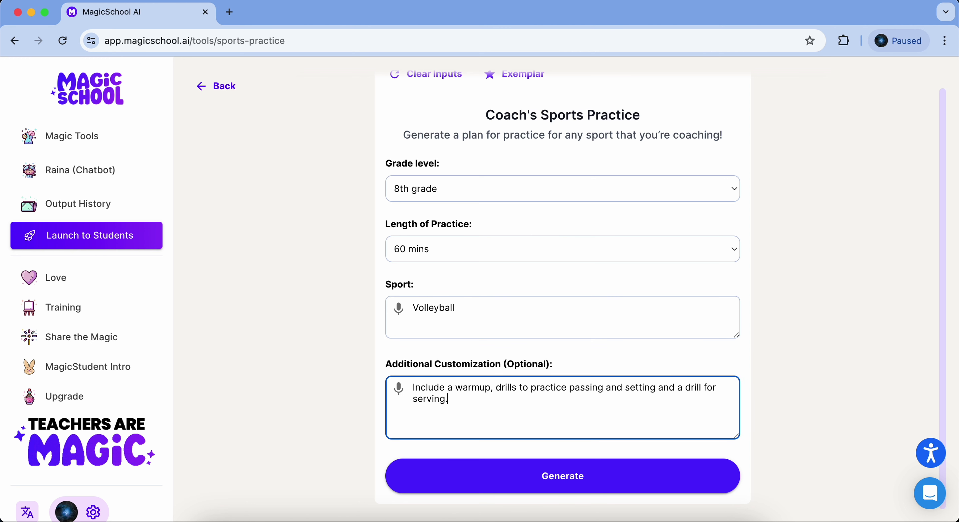
click(710, 477)
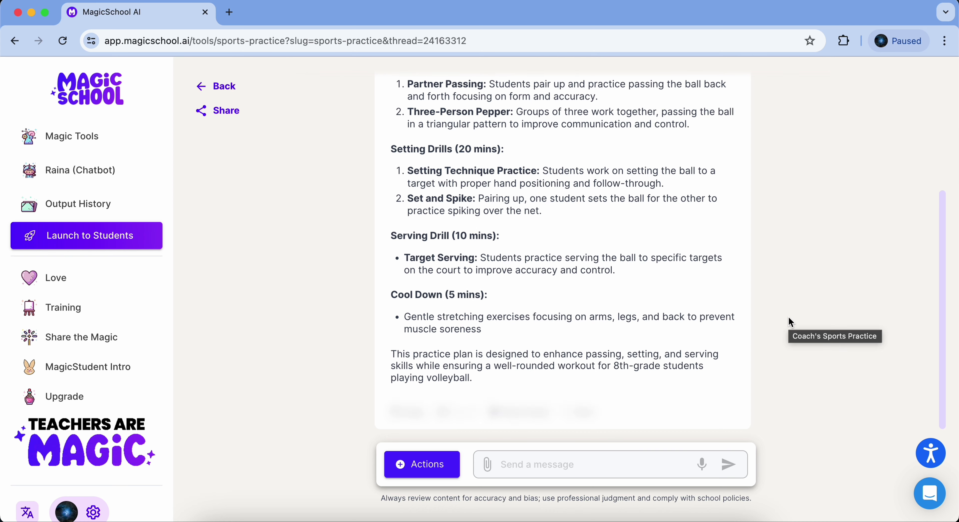
- Read through the generated volleyball practice plan from the warm-up to the cool down
scroll(672, 218, up, 5)
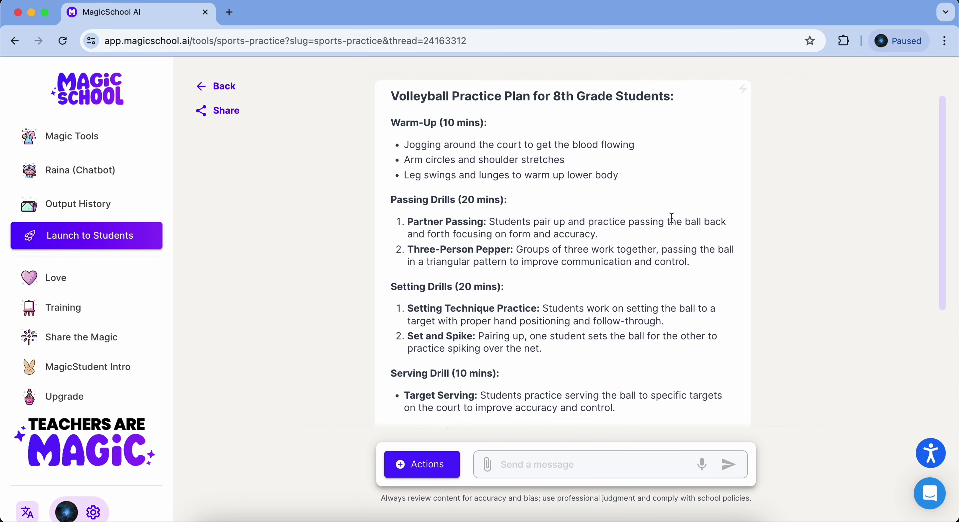
scroll(673, 218, down, 3)
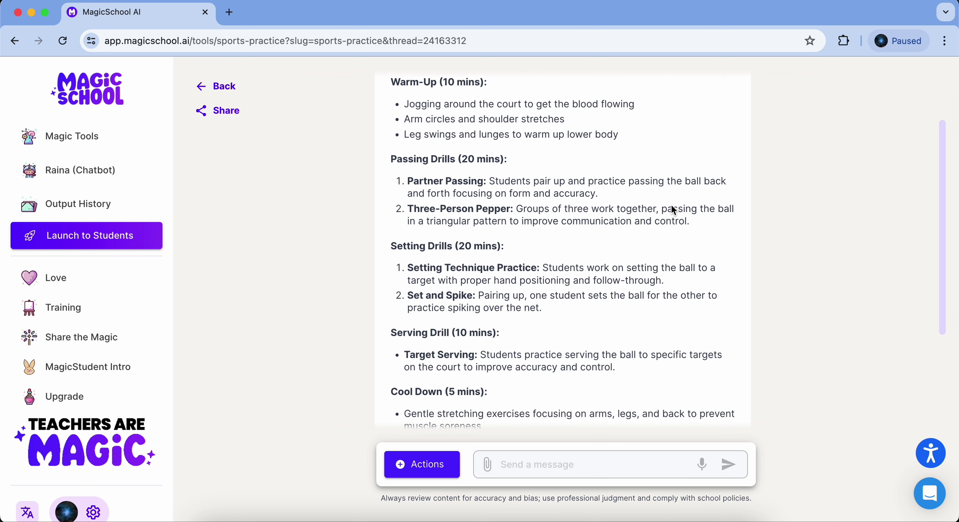
scroll(674, 210, down, 3)
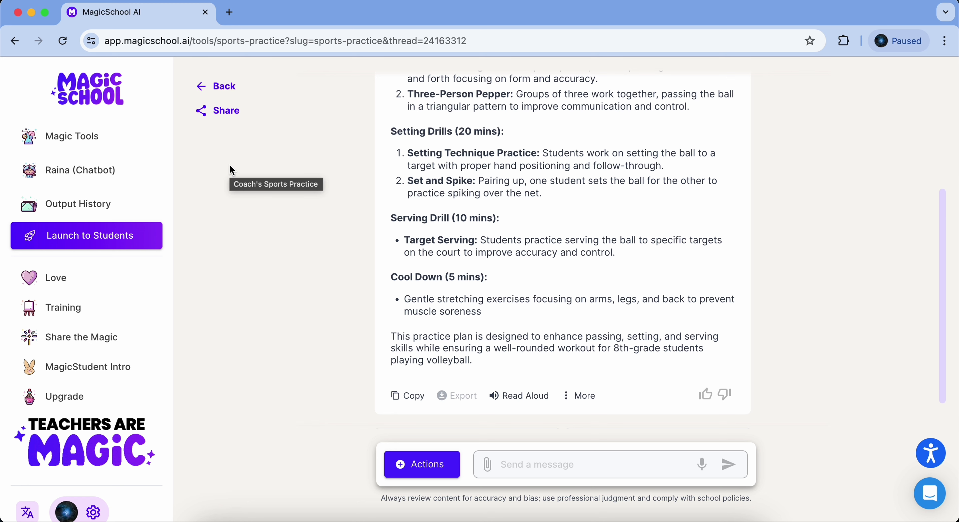
- Return to the tool collection and open the YouTube Video Questions tool
click(101, 99)
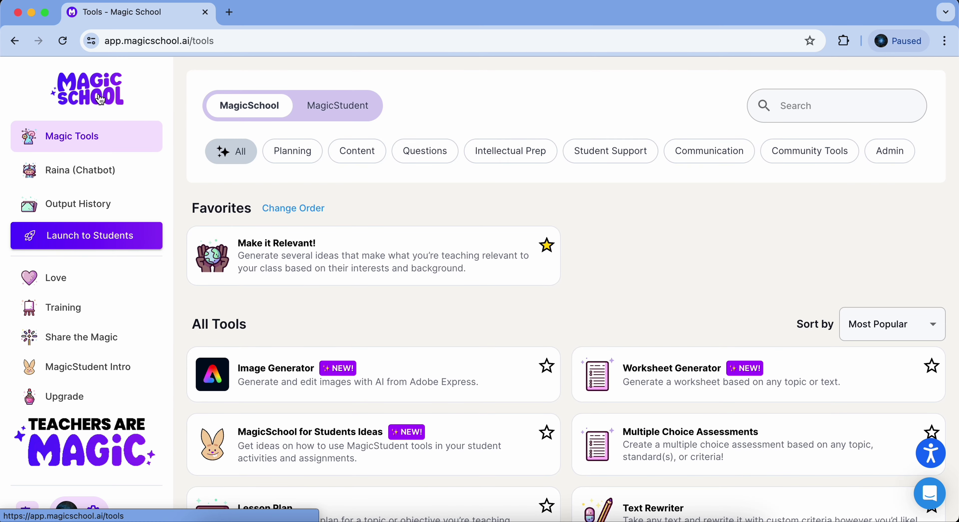
scroll(543, 274, down, 7)
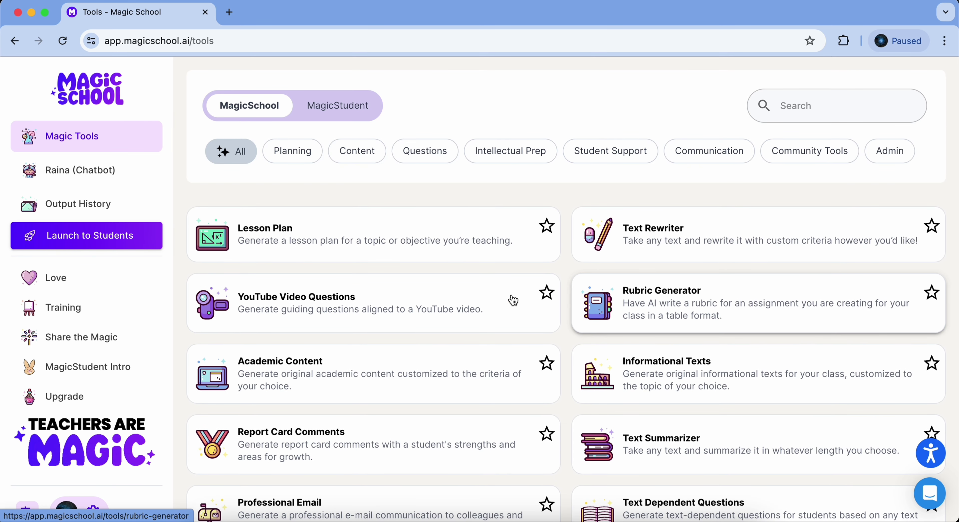
click(482, 302)
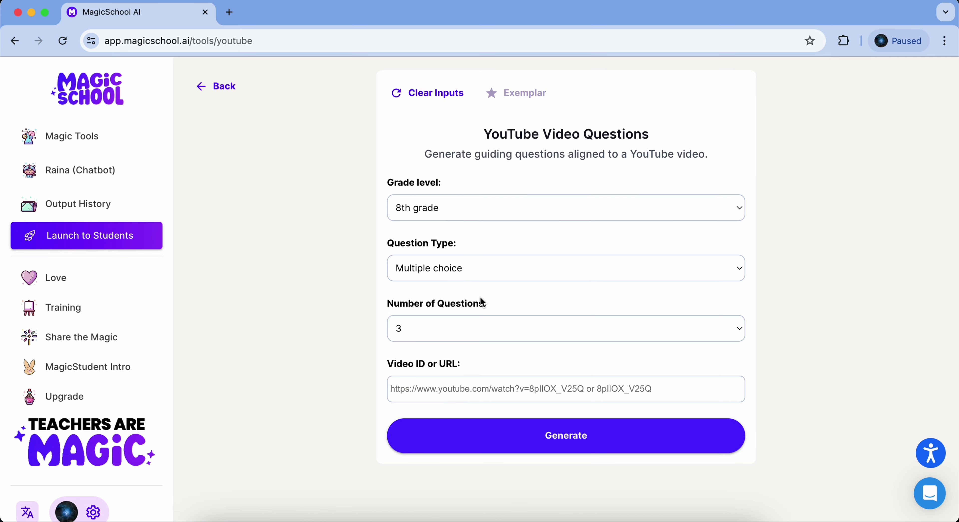
- Set the video question form's grade level to 11th grade and choose the number of questions
click(540, 209)
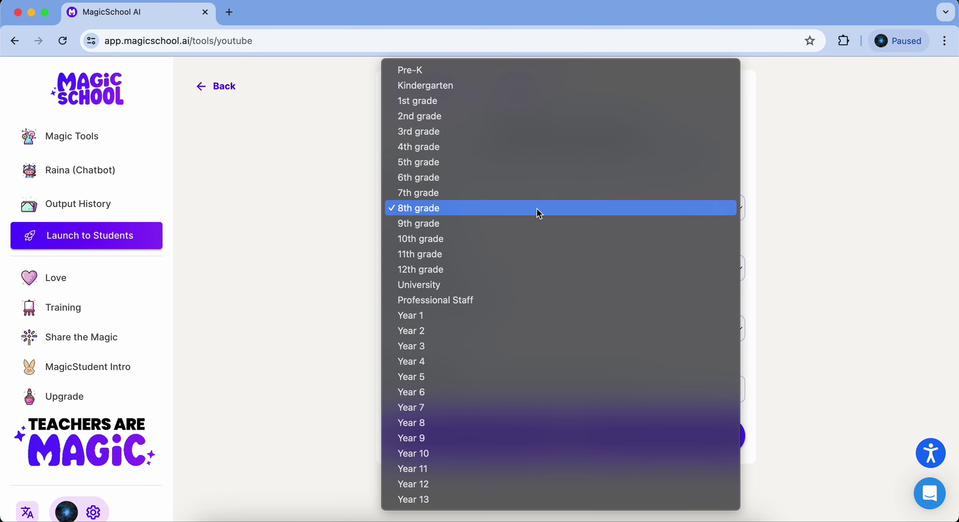
click(531, 257)
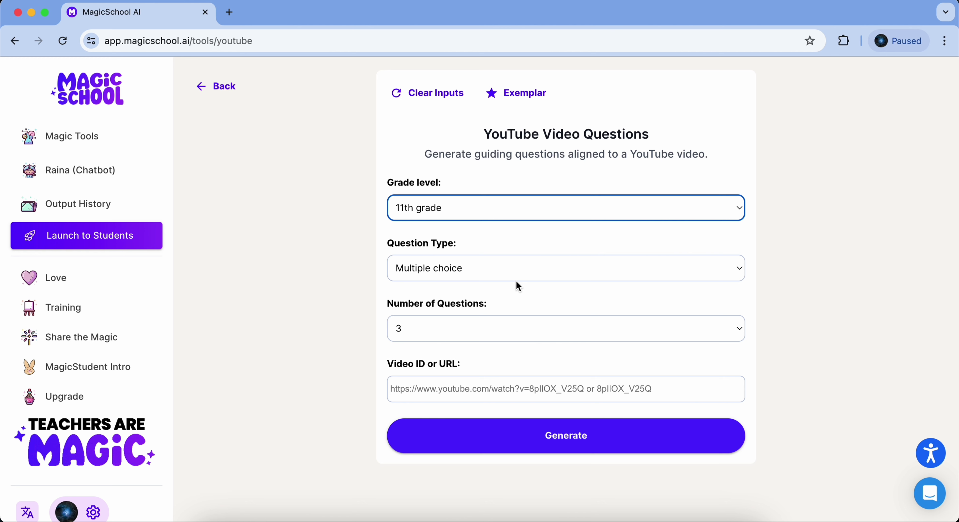
click(501, 329)
click(497, 364)
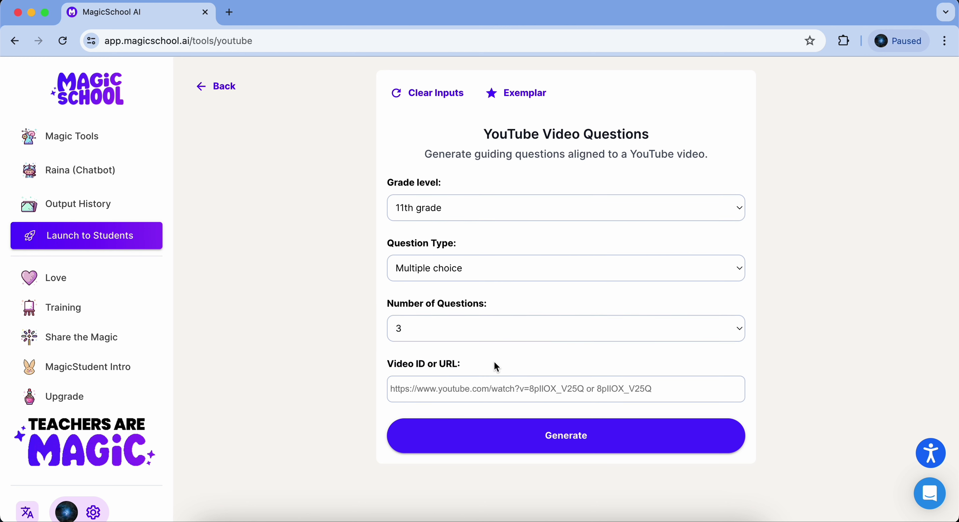
click(501, 324)
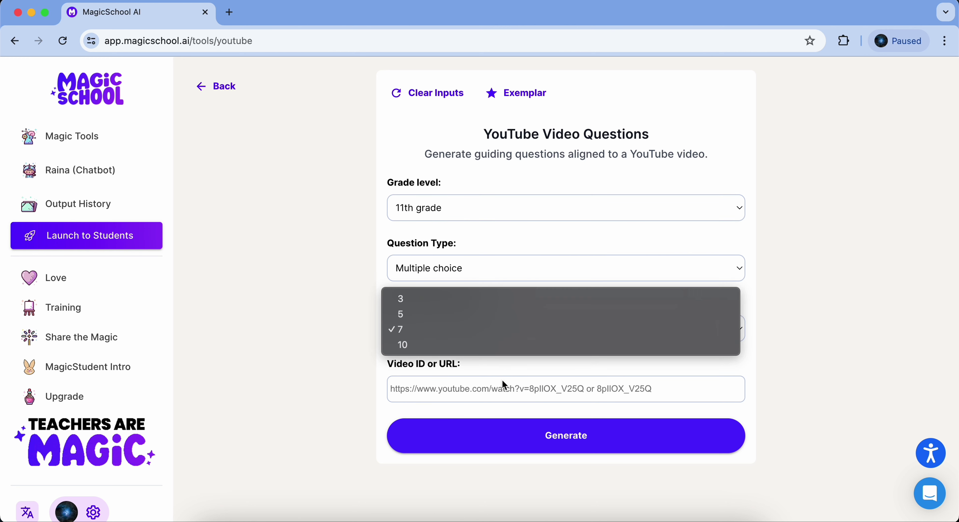
click(498, 350)
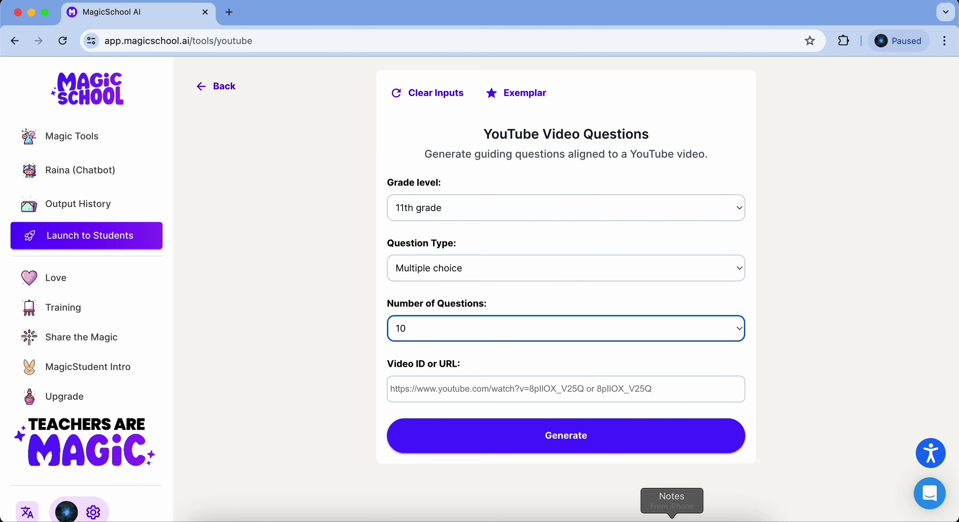
click(670, 383)
text(https://www.youtube.com/watch?v=_uk_6vfqwTA)
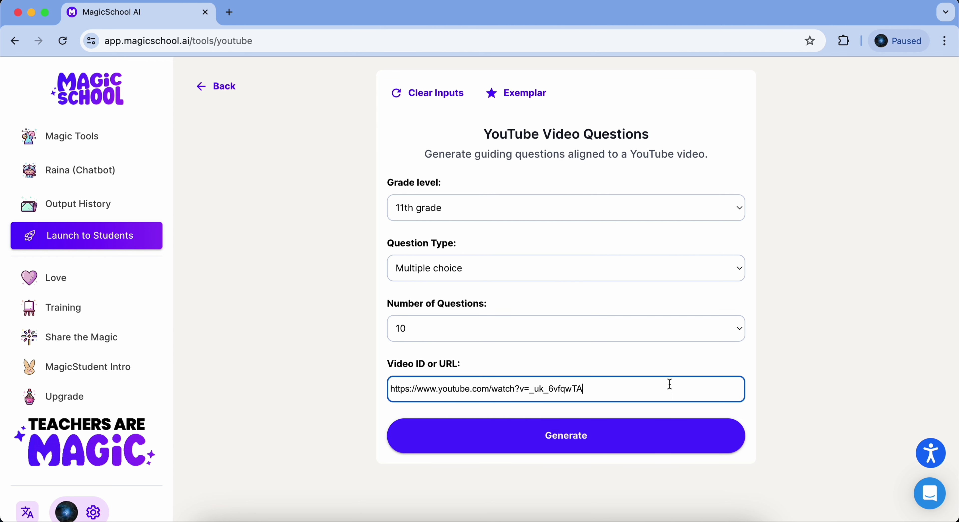
click(641, 453)
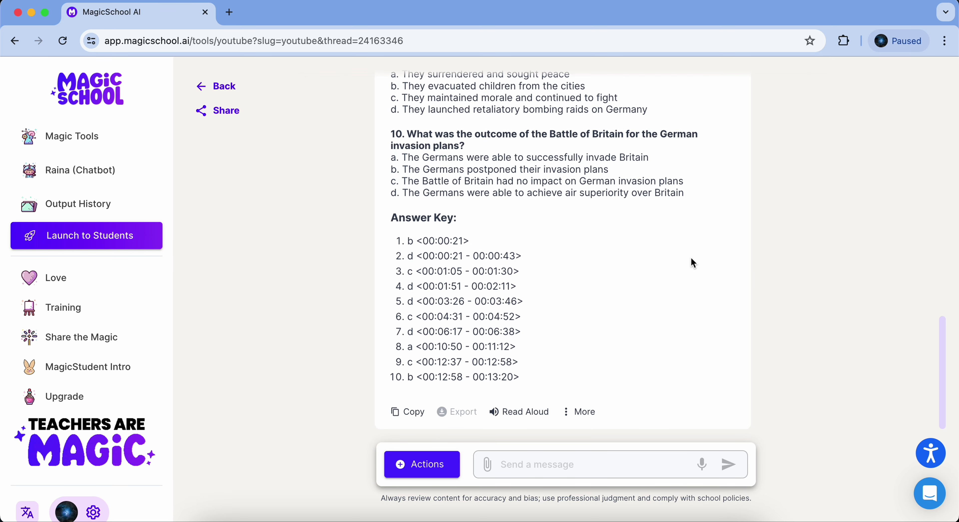
- Read through the generated video comprehension questions from the first question down to the answer key
scroll(594, 257, up, 20)
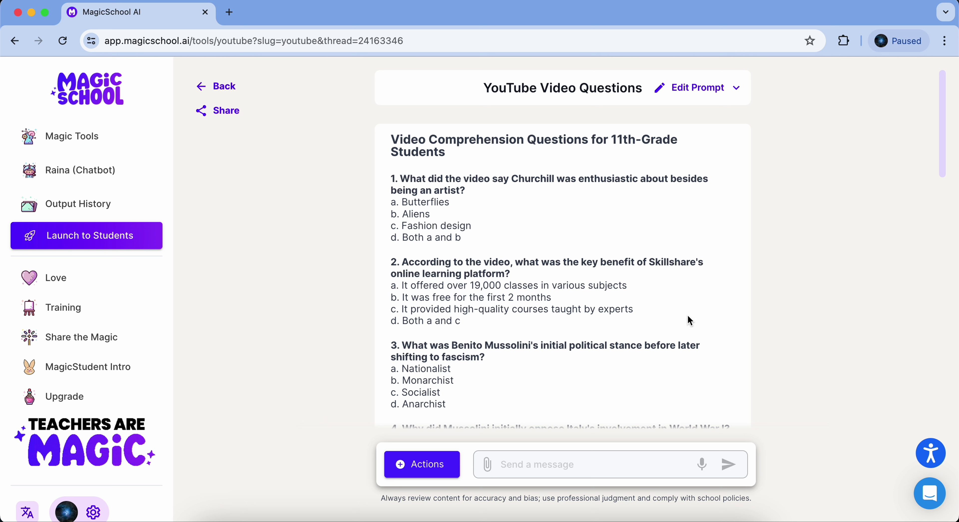
scroll(688, 317, down, 1)
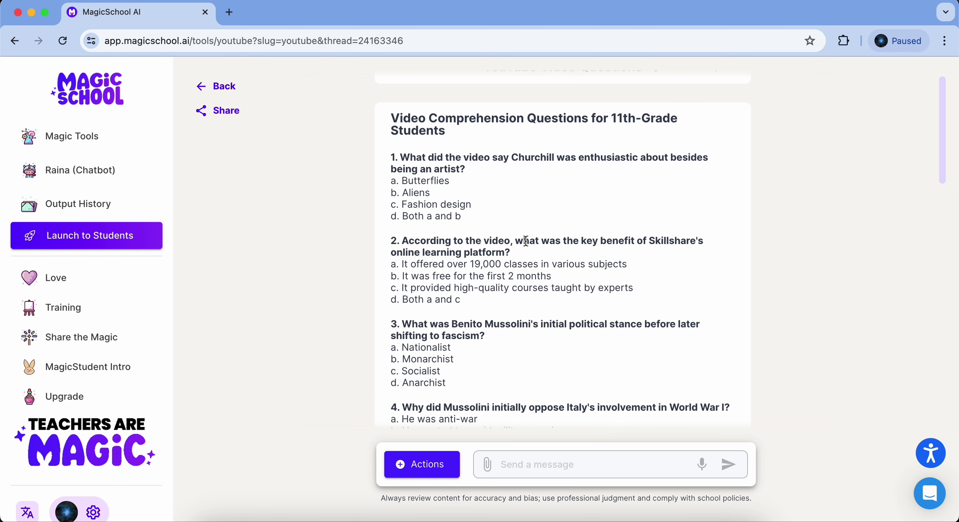
scroll(582, 362, down, 8)
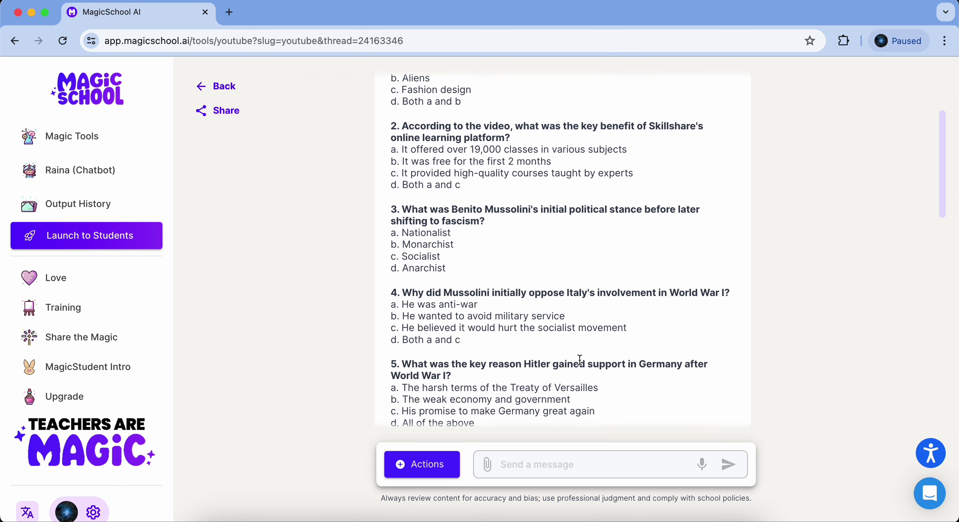
scroll(580, 359, down, 5)
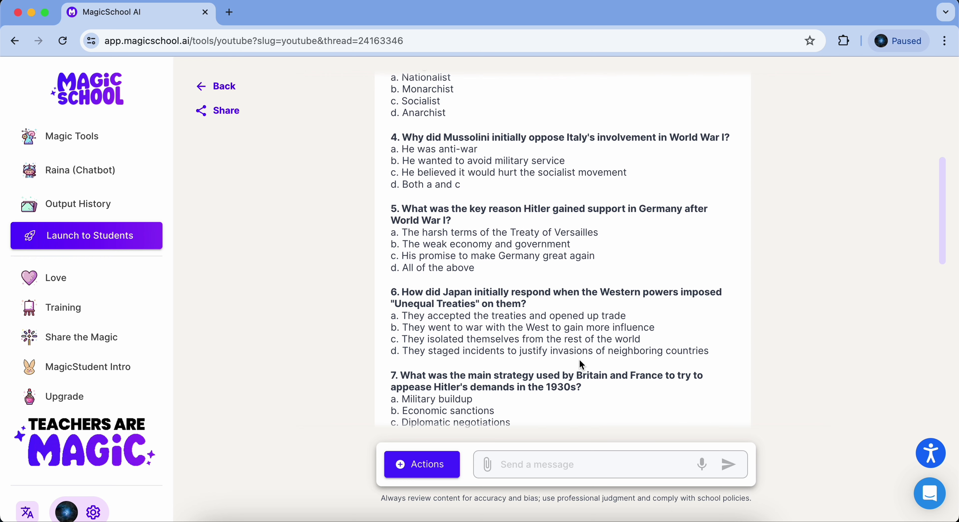
scroll(581, 363, down, 10)
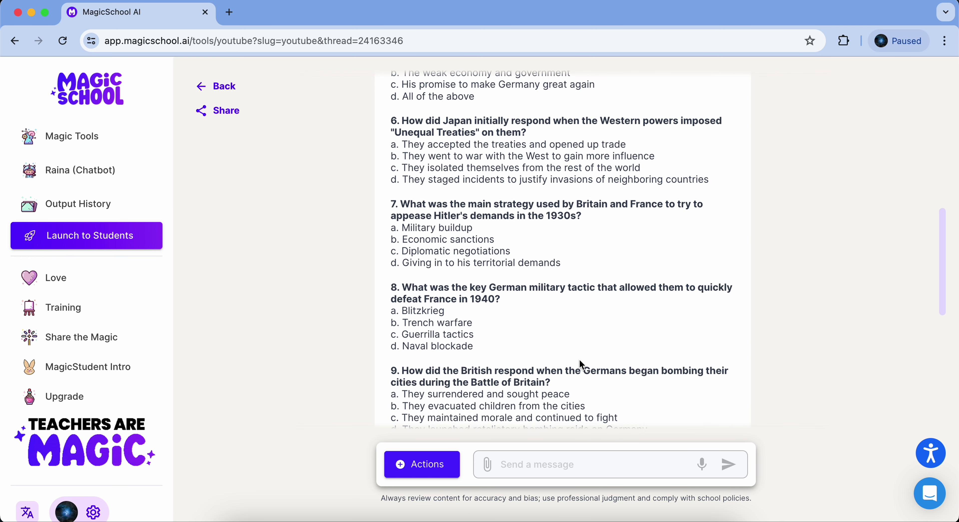
scroll(582, 364, down, 12)
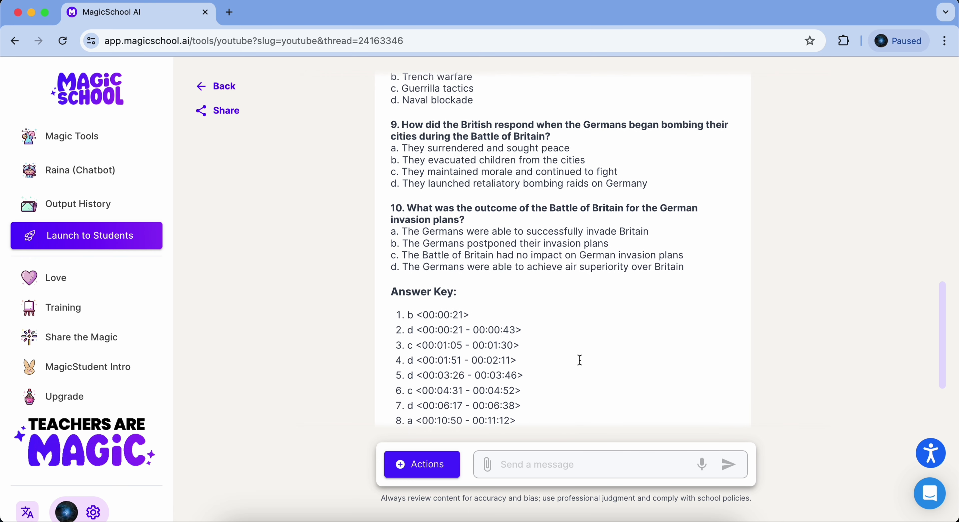
scroll(579, 360, down, 1)
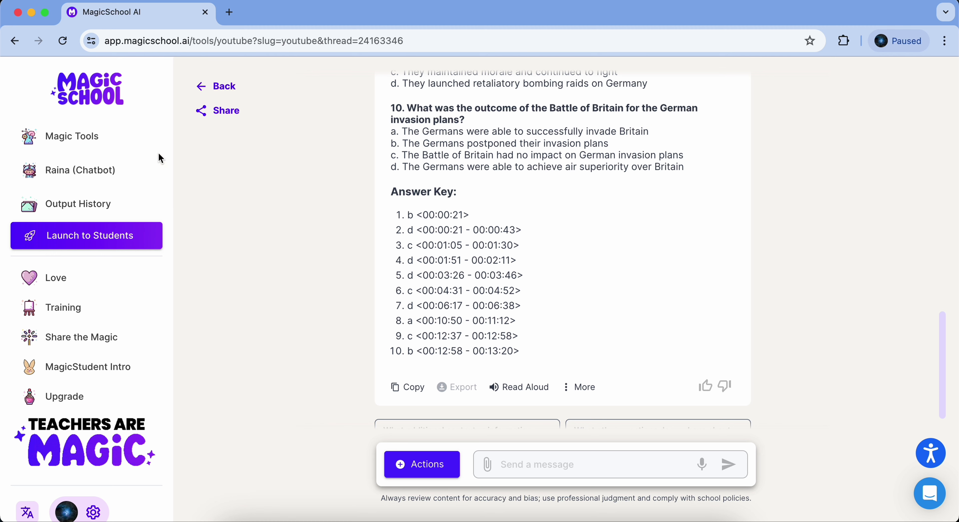
- Return to the tool collection and browse the available teacher tools, from the Image Generator down to Teacher Jokes and Survey Creator
click(87, 89)
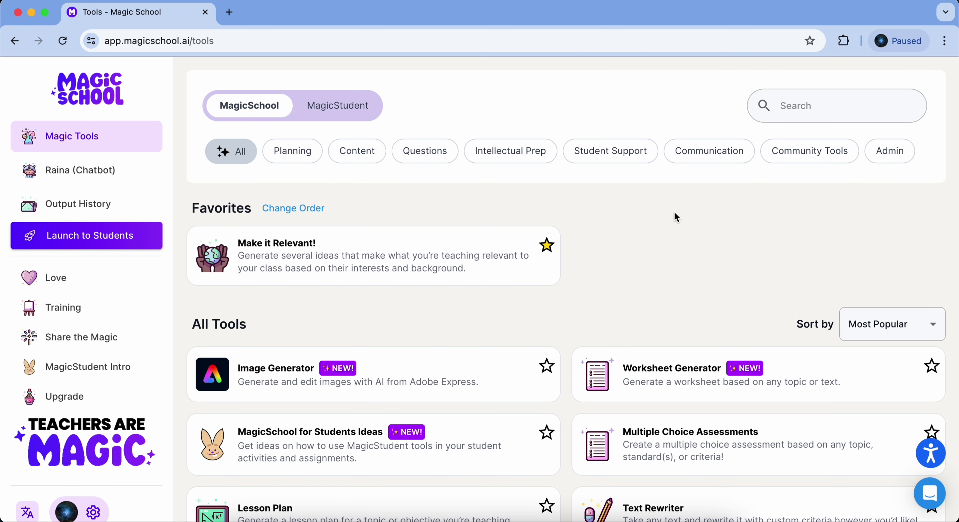
scroll(581, 294, down, 4)
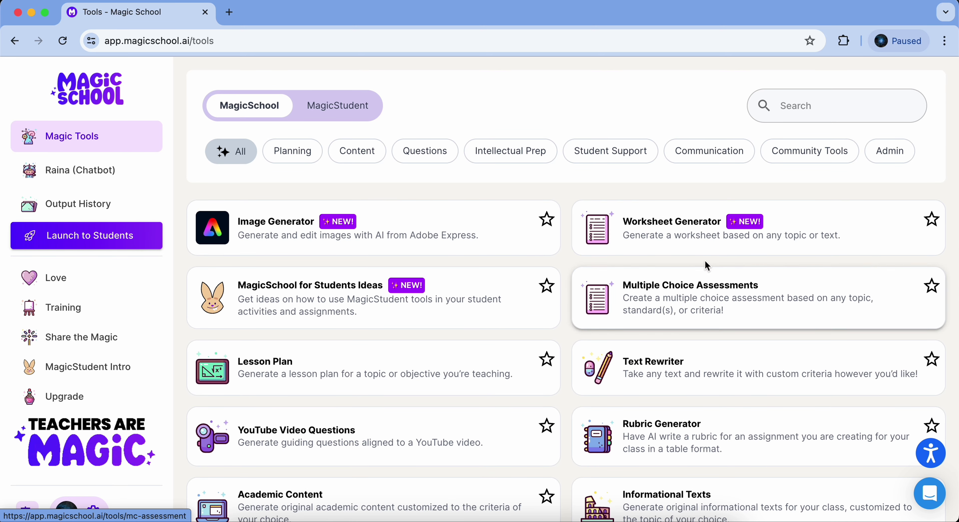
scroll(570, 378, down, 2)
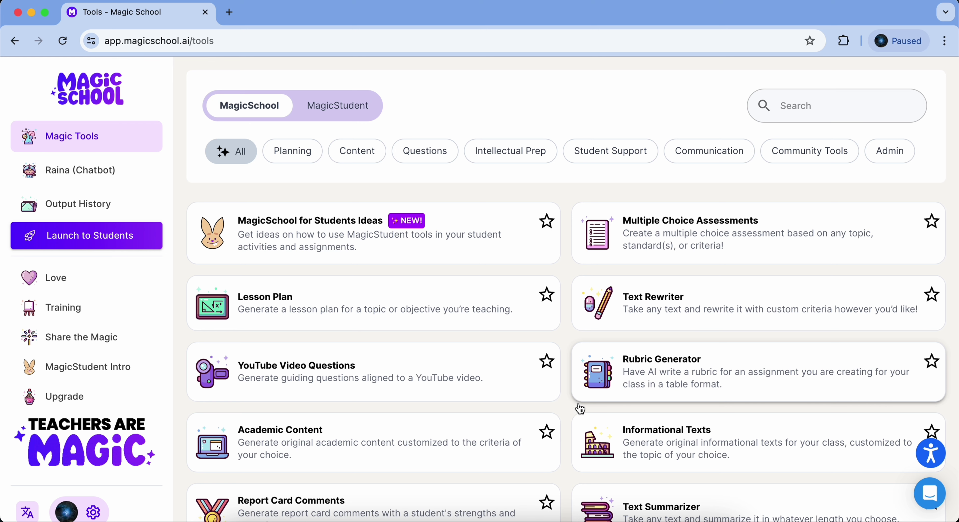
scroll(580, 408, down, 2)
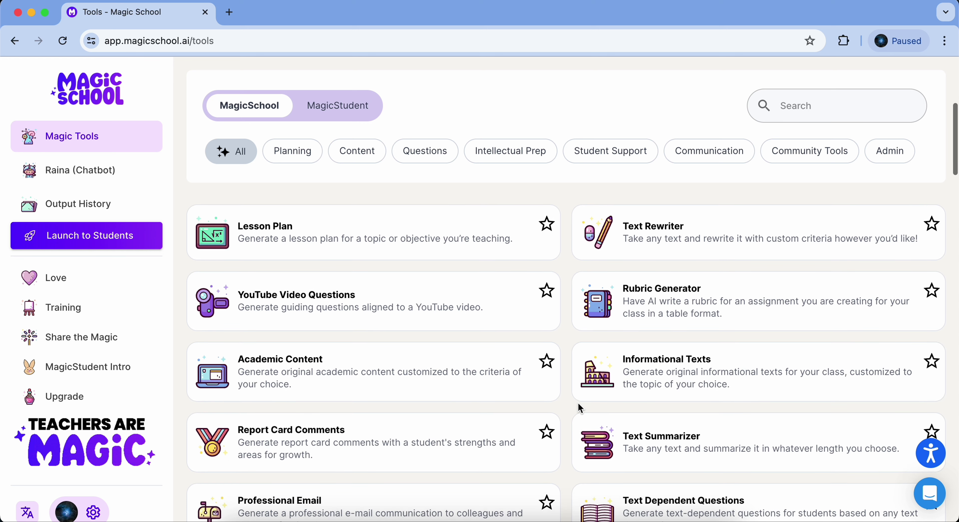
scroll(578, 405, down, 2)
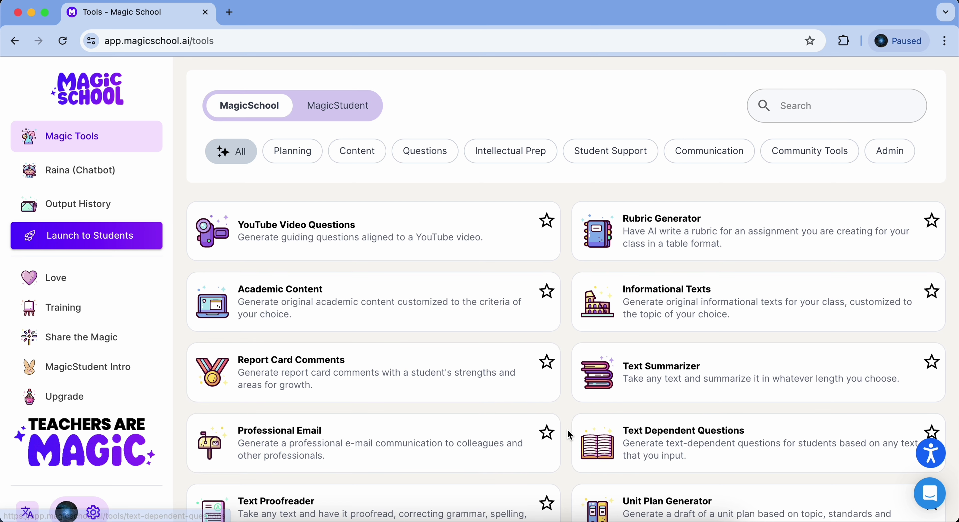
scroll(567, 429, down, 9)
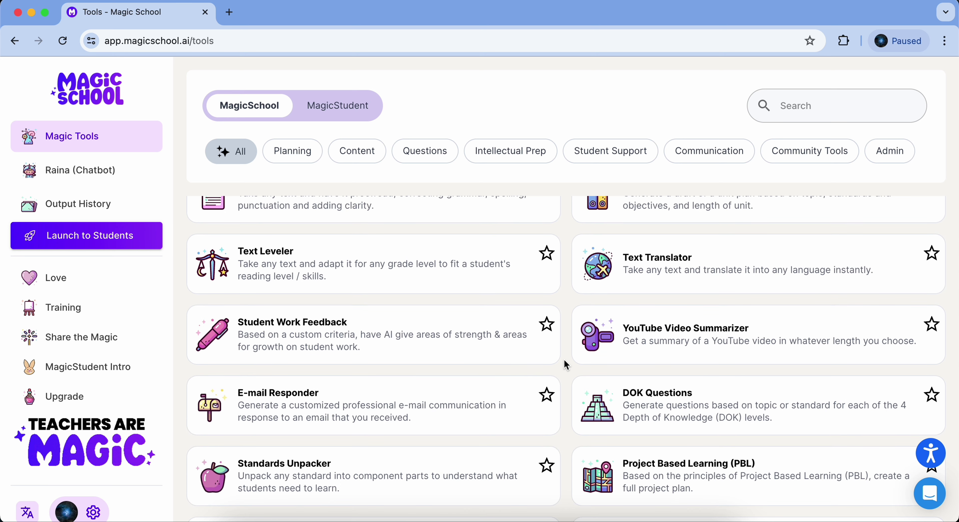
scroll(565, 363, down, 2)
scroll(565, 360, down, 3)
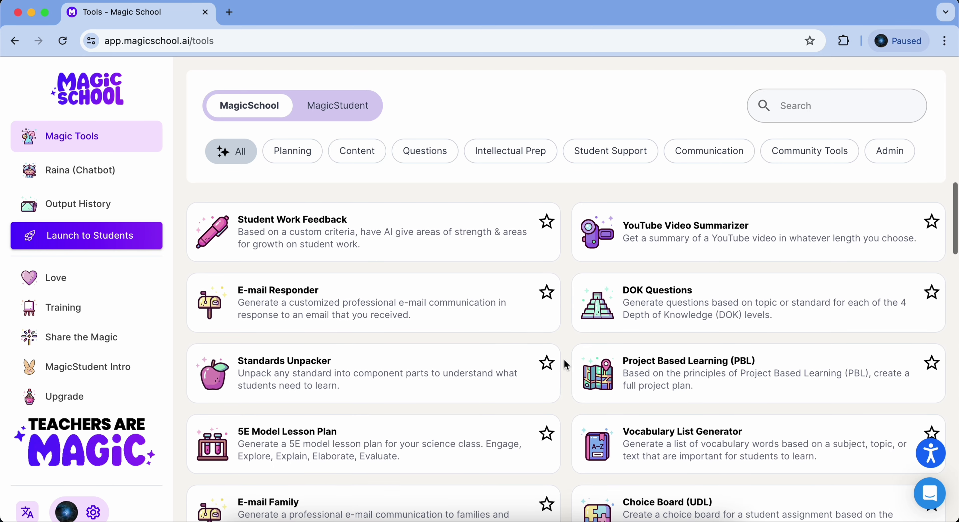
scroll(565, 364, down, 2)
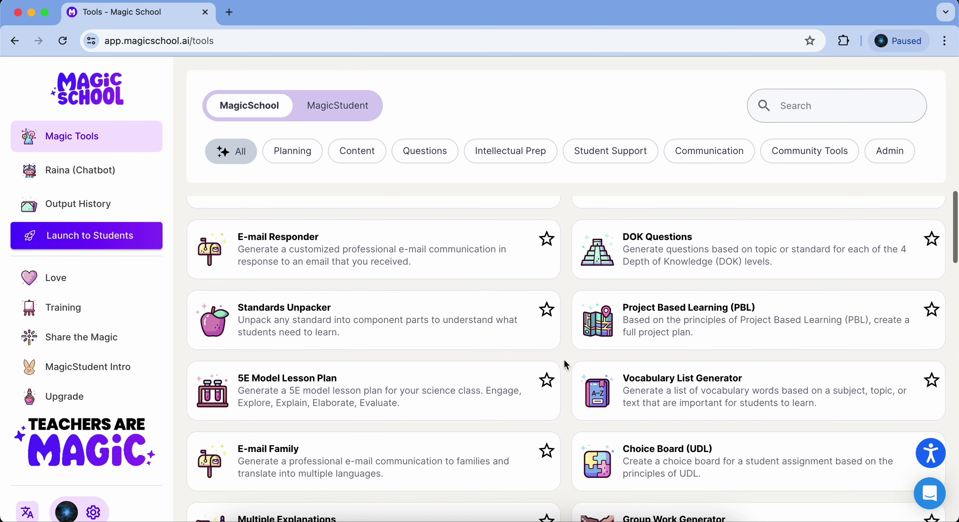
scroll(564, 359, down, 2)
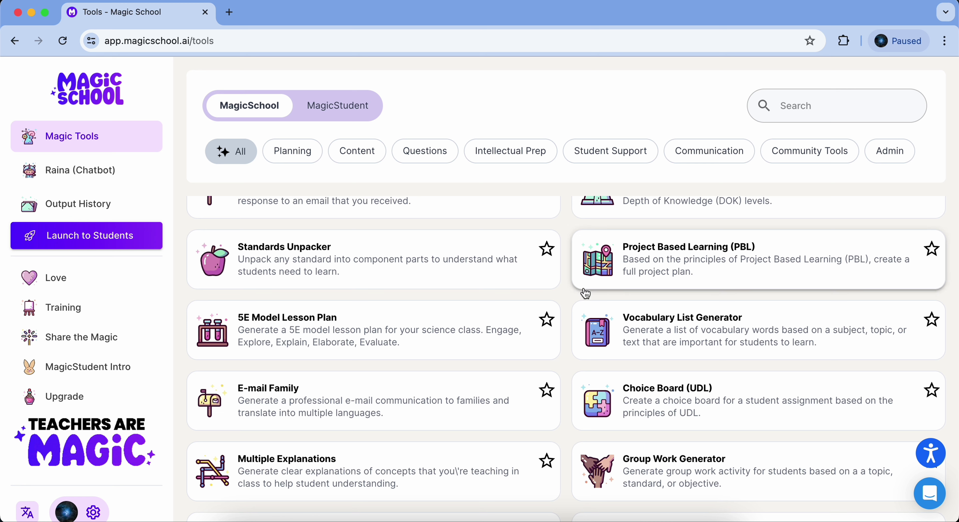
scroll(563, 313, down, 3)
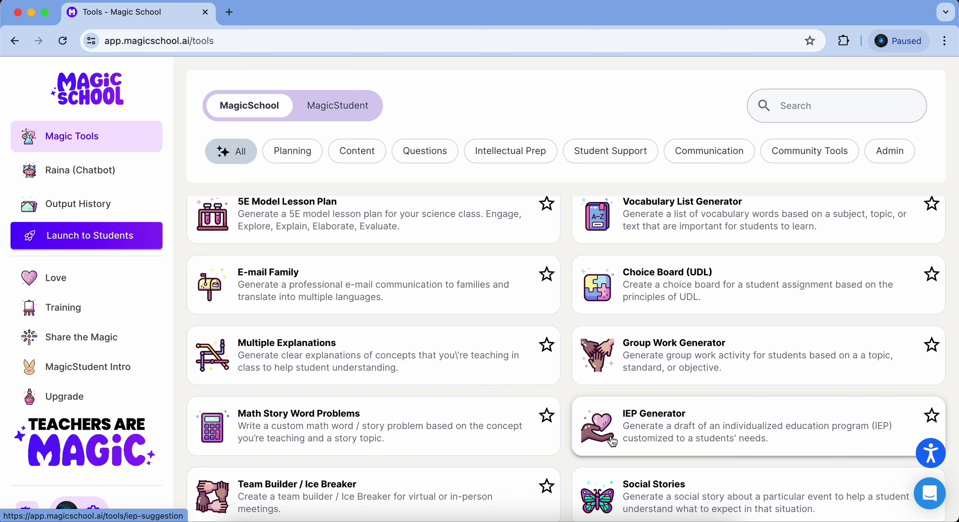
scroll(563, 445, down, 3)
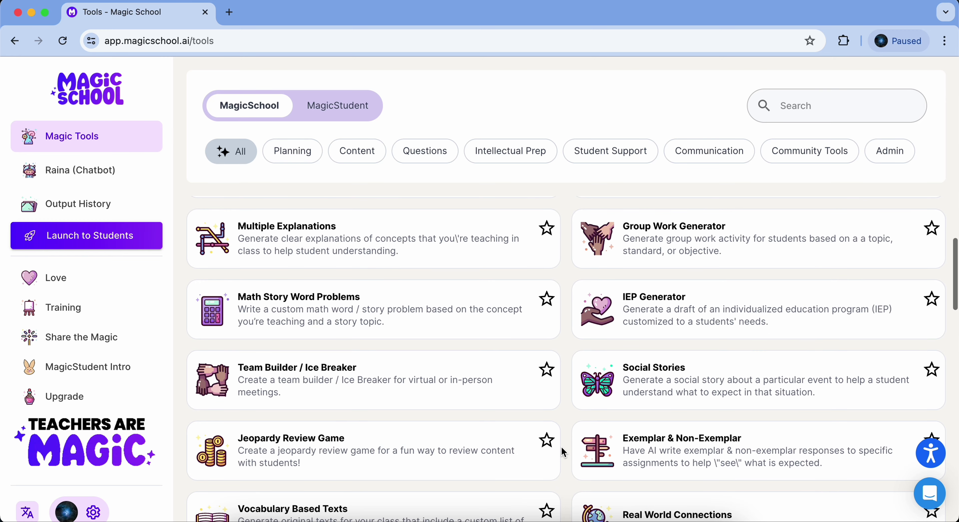
scroll(562, 451, down, 2)
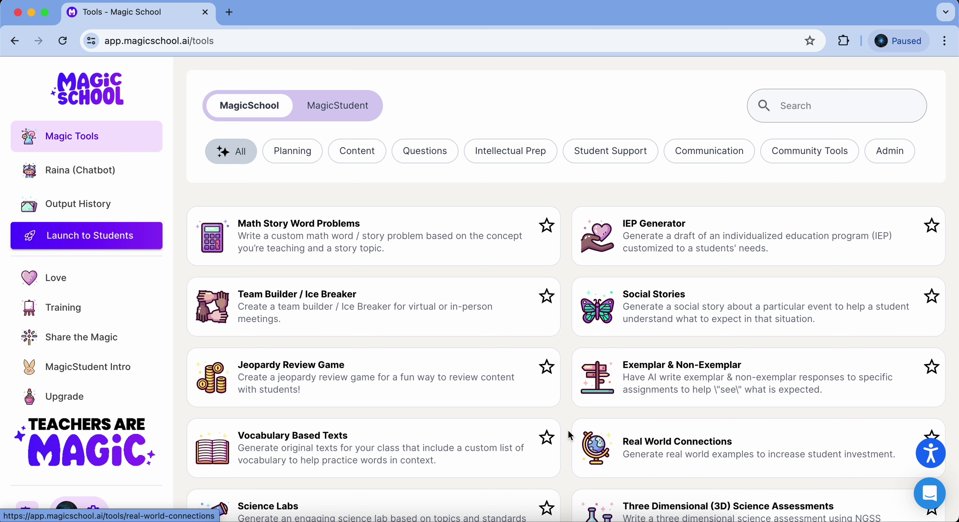
scroll(567, 430, down, 5)
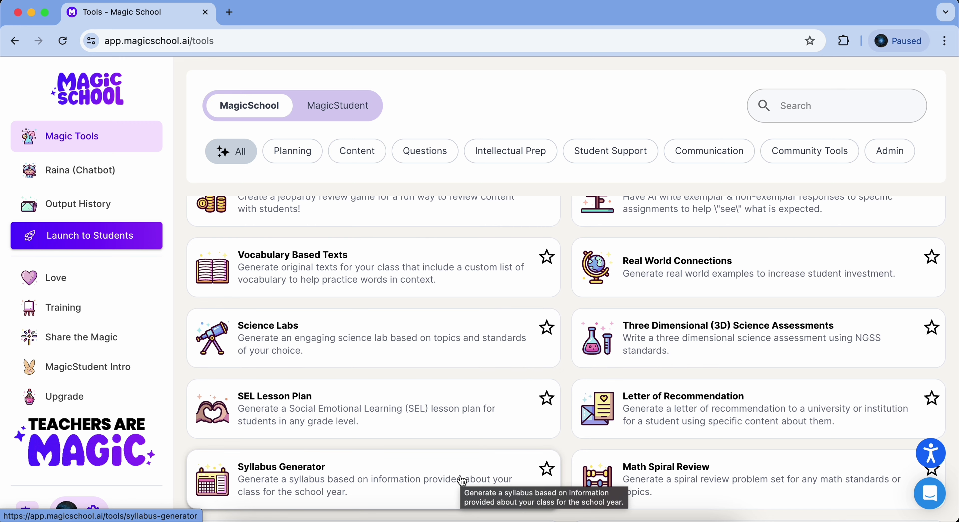
scroll(462, 481, down, 8)
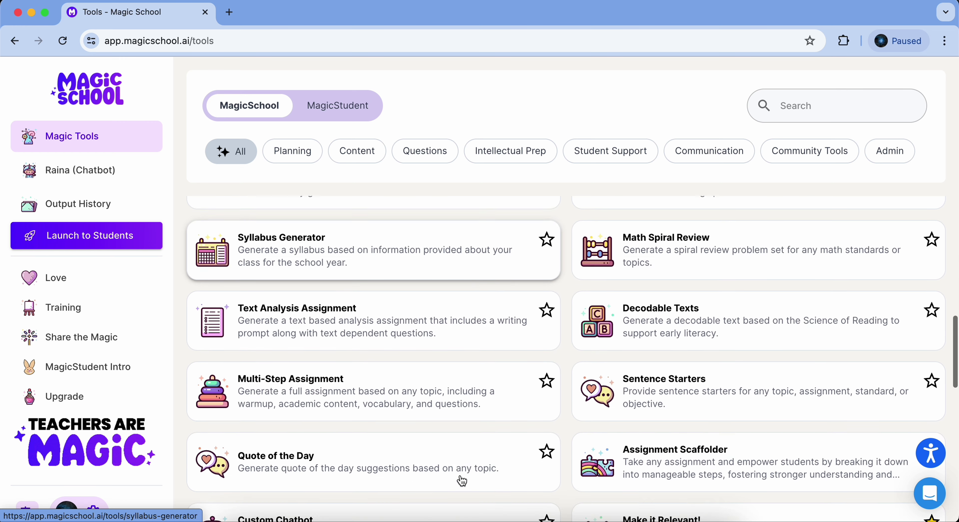
scroll(548, 430, down, 4)
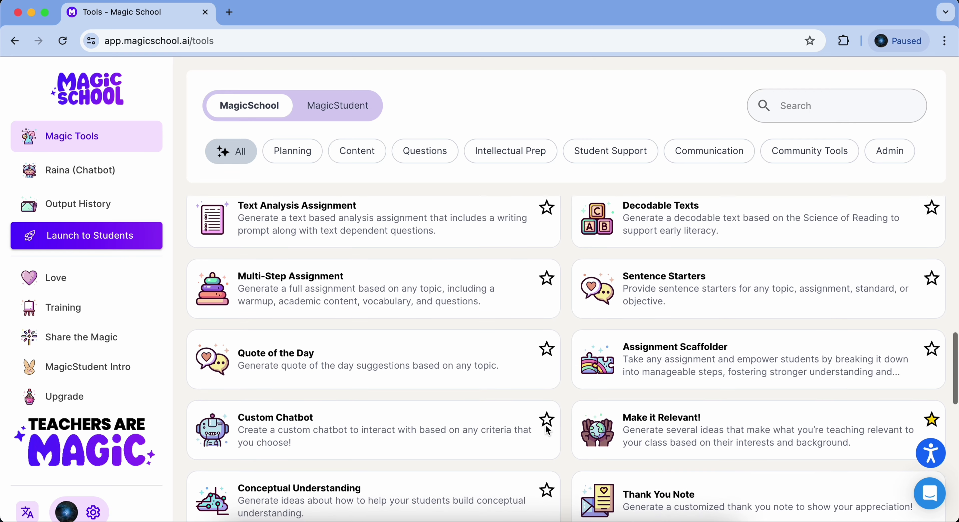
scroll(548, 430, down, 5)
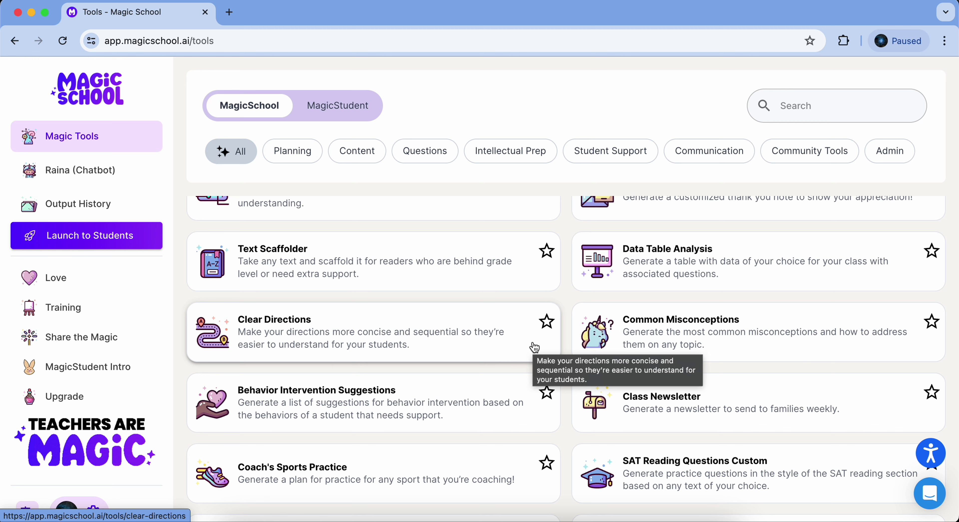
scroll(535, 347, down, 7)
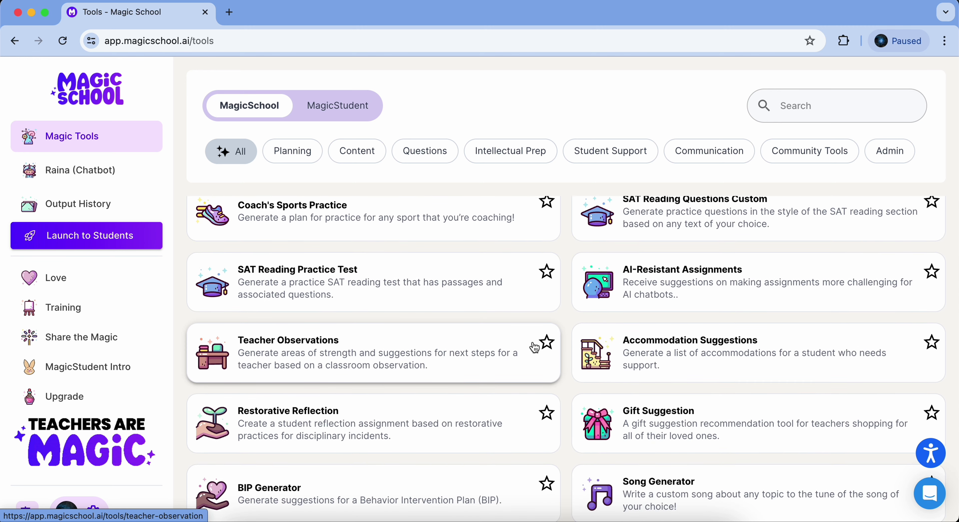
scroll(596, 354, down, 4)
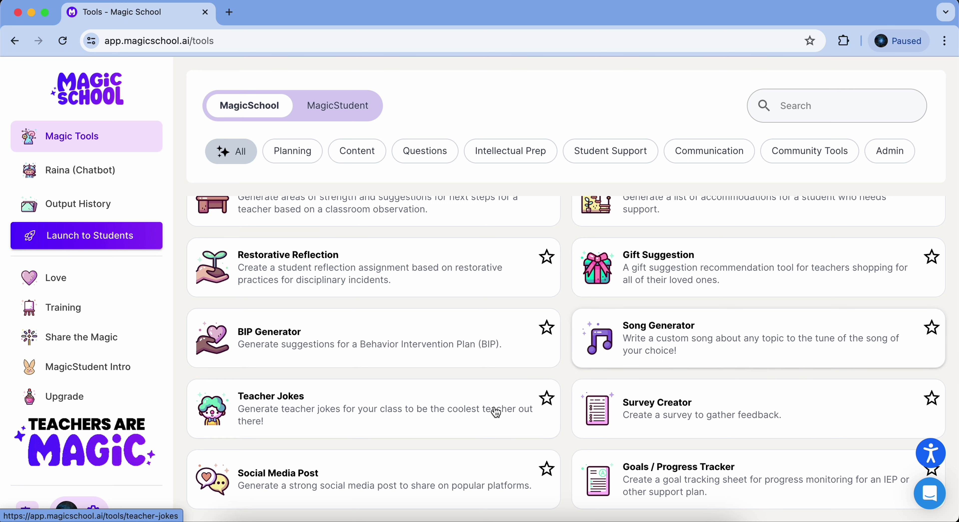
- Open the Teacher Jokes tool and set its grade level to 7th grade
click(484, 418)
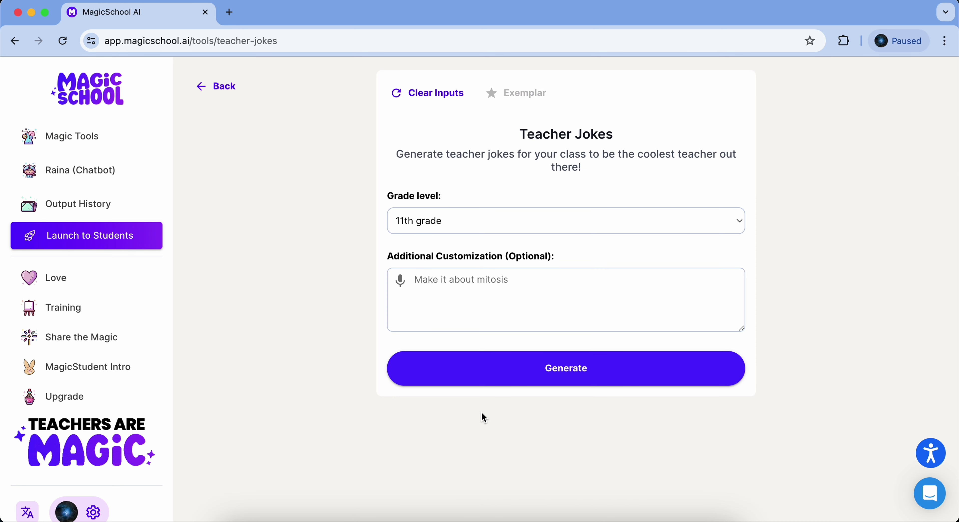
click(544, 219)
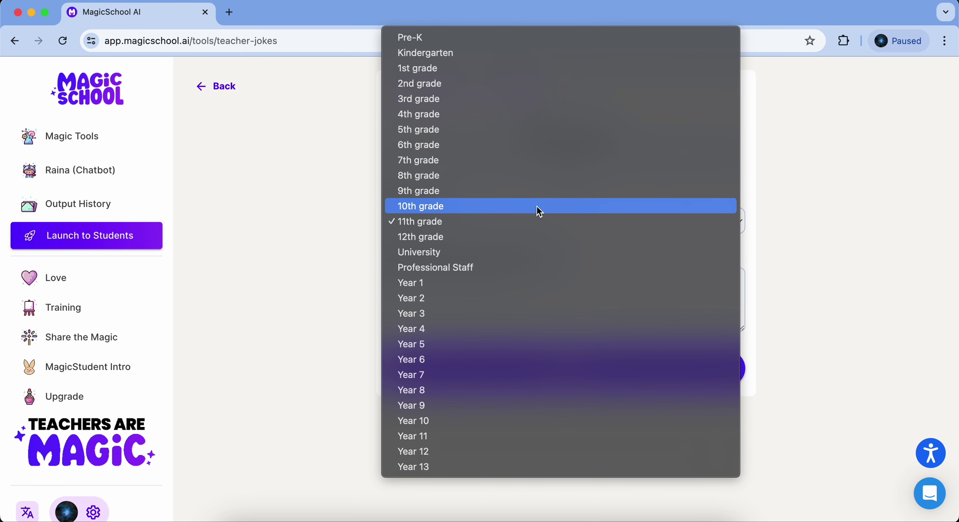
key(Escape)
click(539, 163)
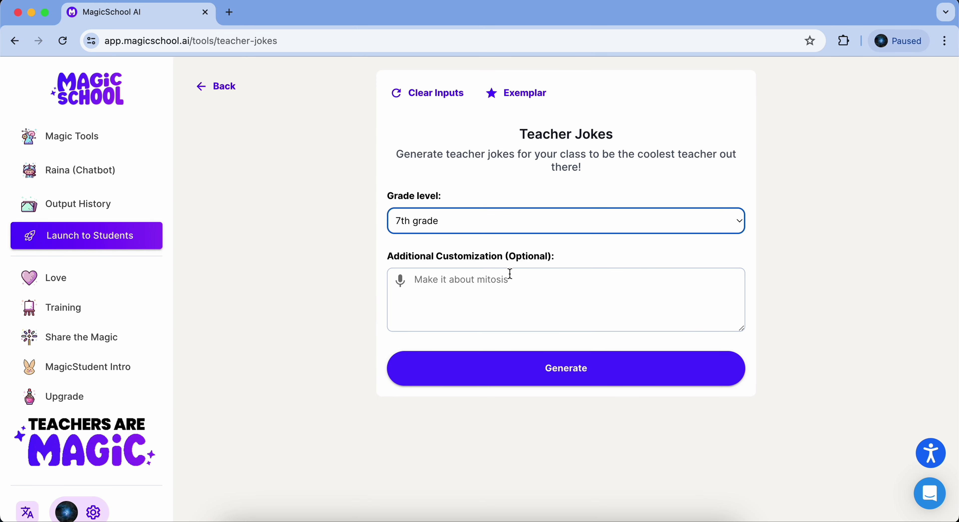
- Generate teacher jokes with the additional customization "Make it about Particle Theory"
click(507, 286)
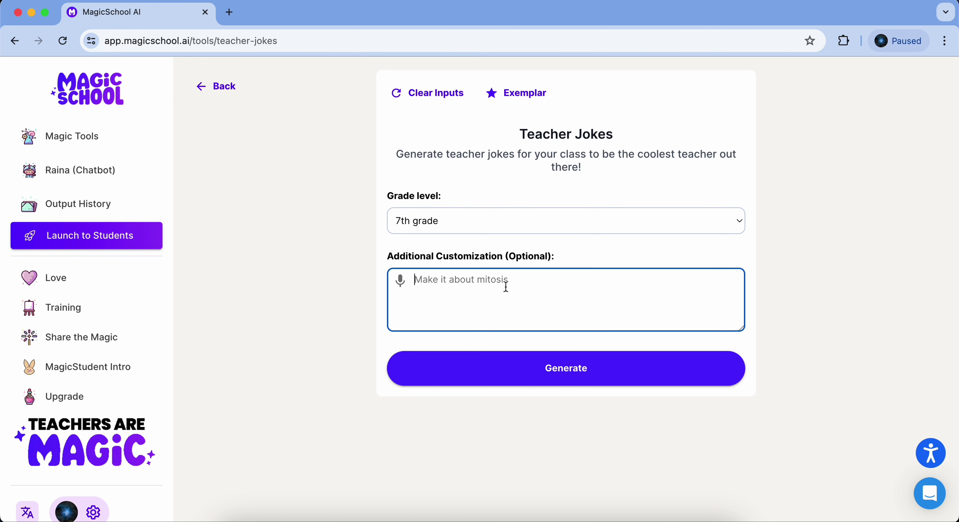
text(Make it ab)
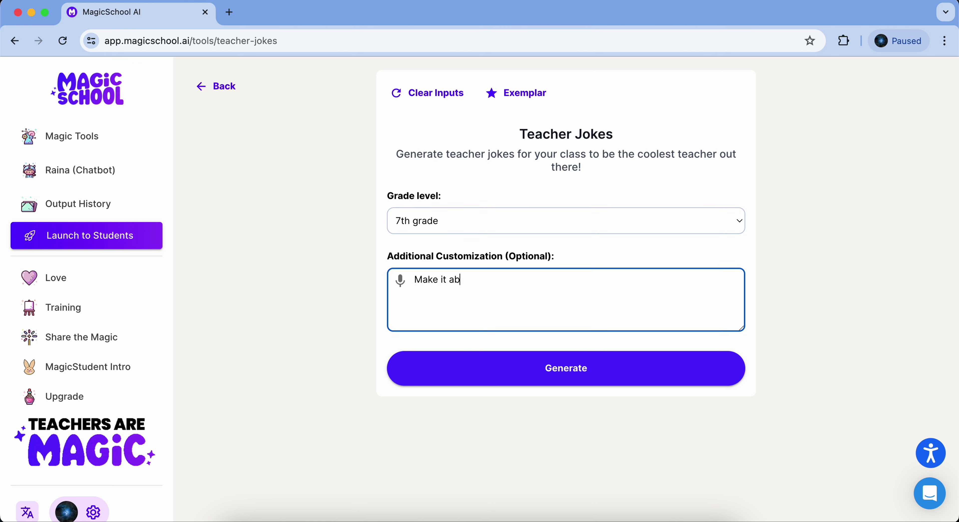
text(out Particle Theory)
click(484, 375)
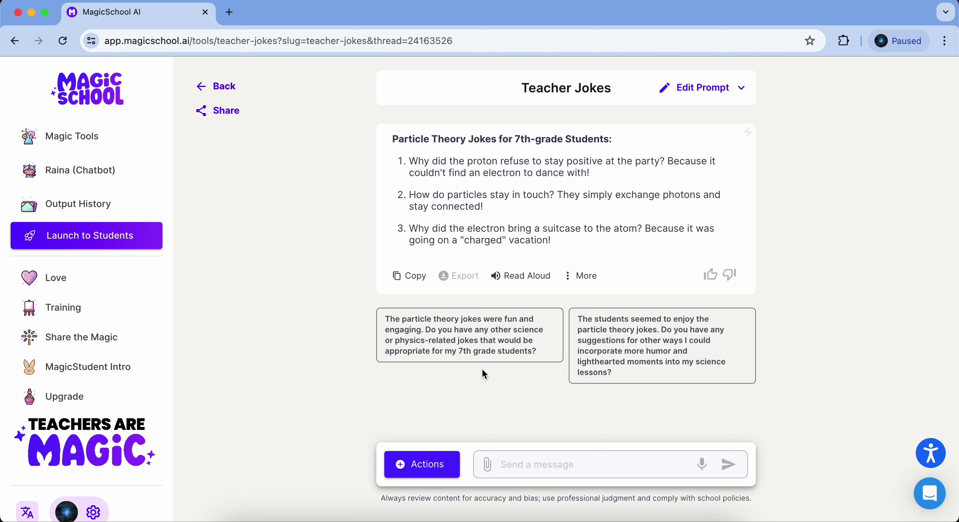
- Return to the tool collection, switch to the MagicStudent tools and browse them from Custom Chatbot down to YouTube Video Summarizer and Text Proofreader
click(66, 80)
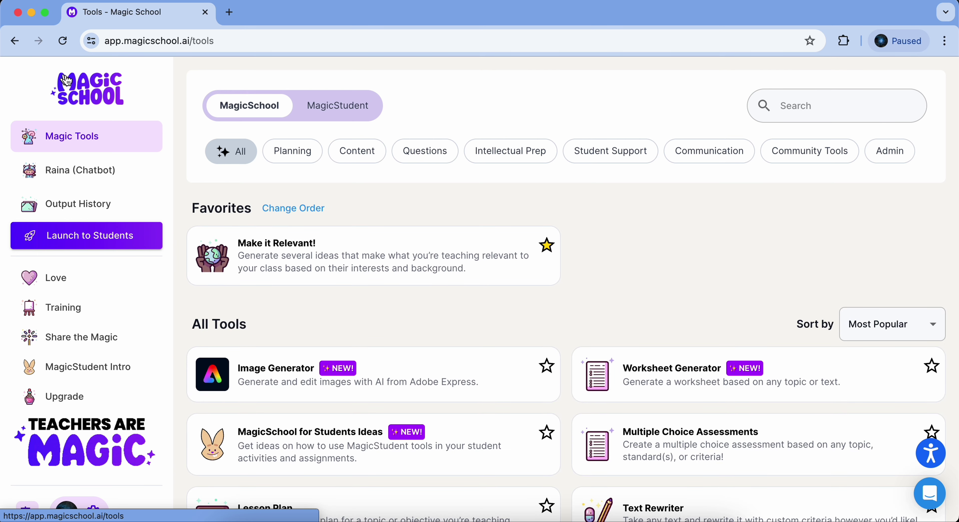
click(333, 111)
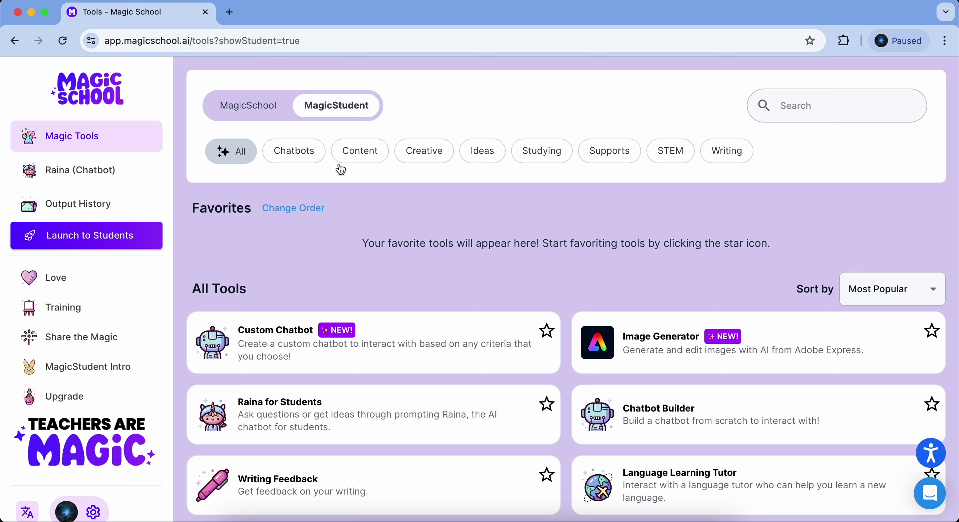
scroll(351, 257, down, 5)
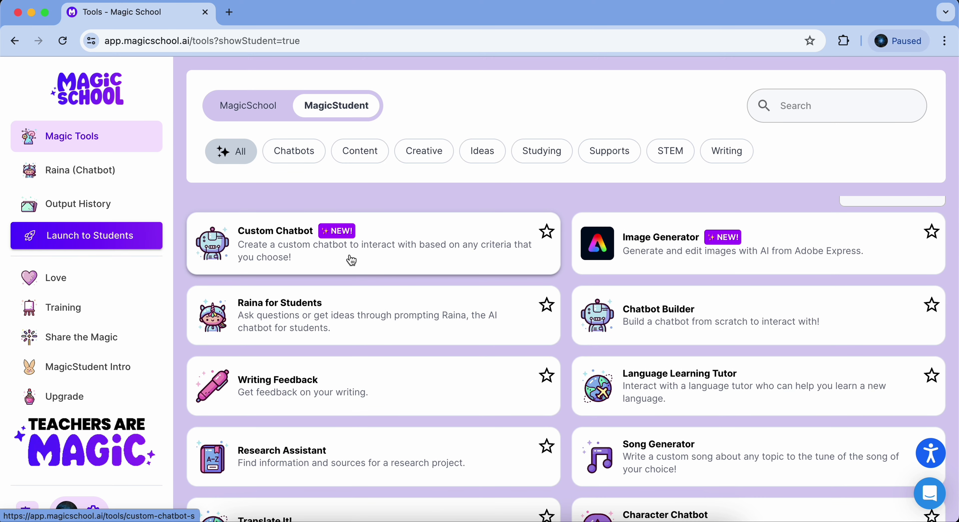
scroll(350, 259, down, 3)
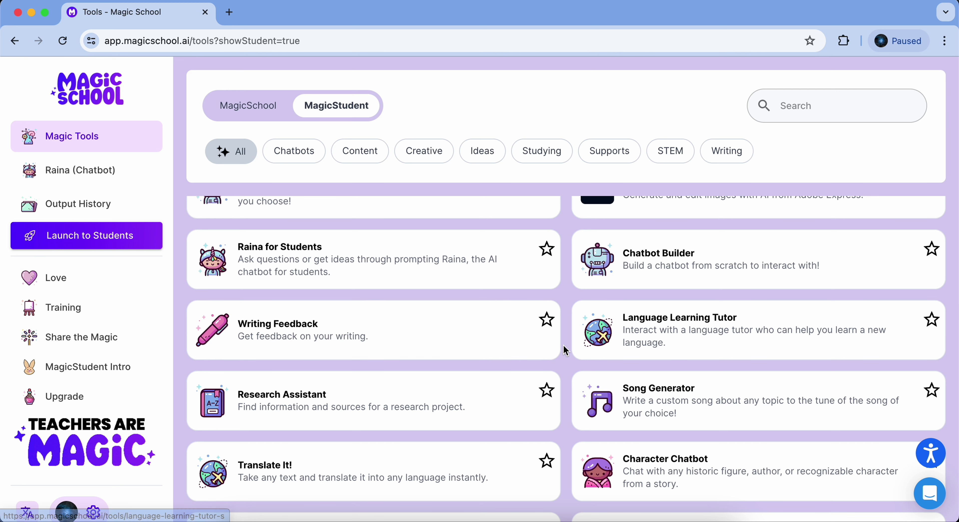
scroll(563, 345, down, 3)
scroll(565, 351, down, 2)
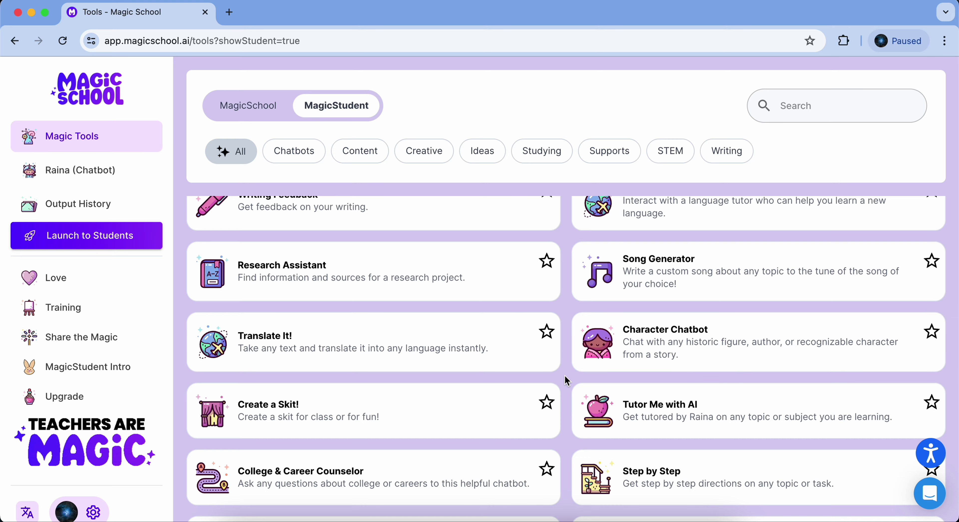
scroll(568, 382, down, 3)
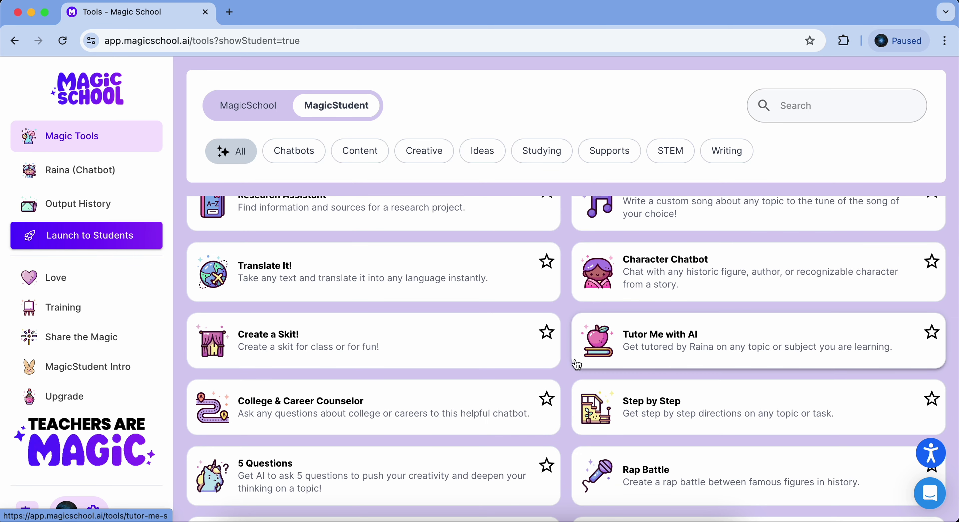
scroll(573, 365, down, 5)
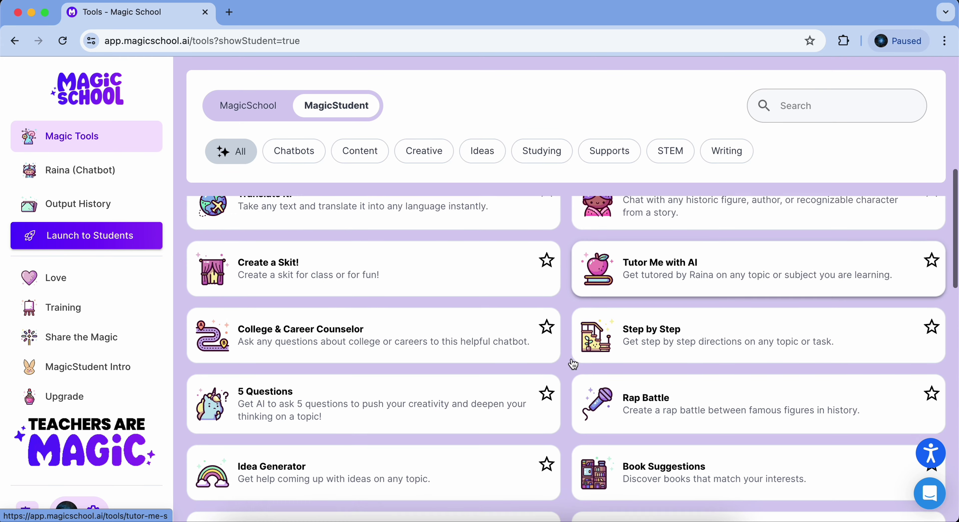
scroll(574, 365, down, 5)
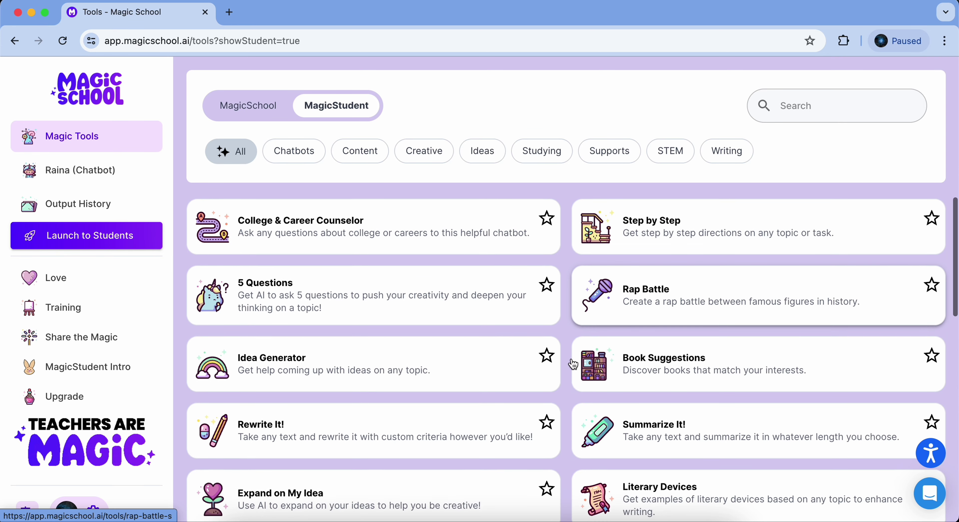
scroll(574, 365, down, 5)
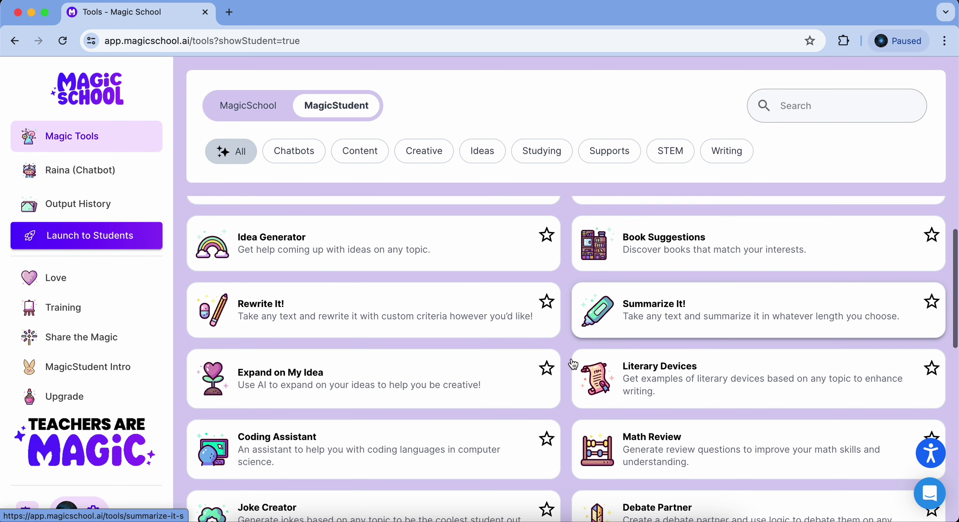
scroll(573, 365, down, 5)
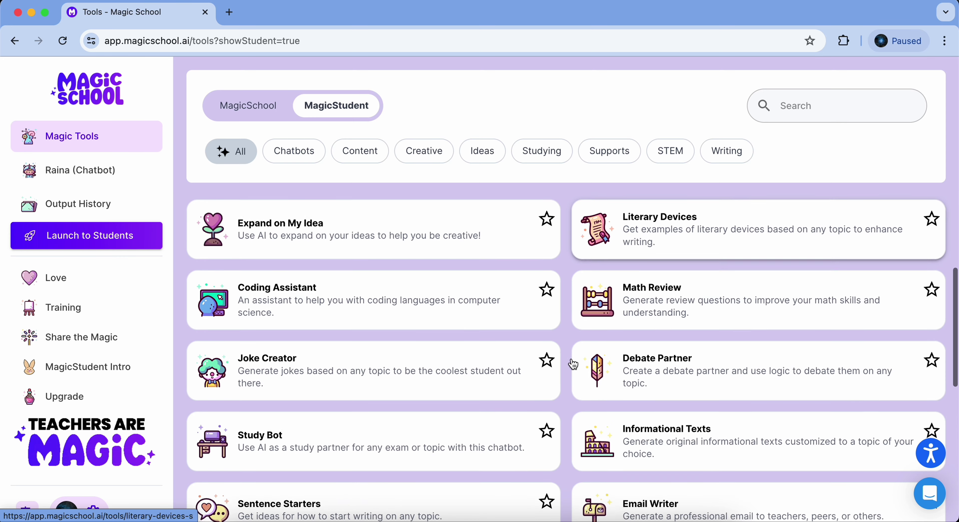
scroll(574, 365, down, 3)
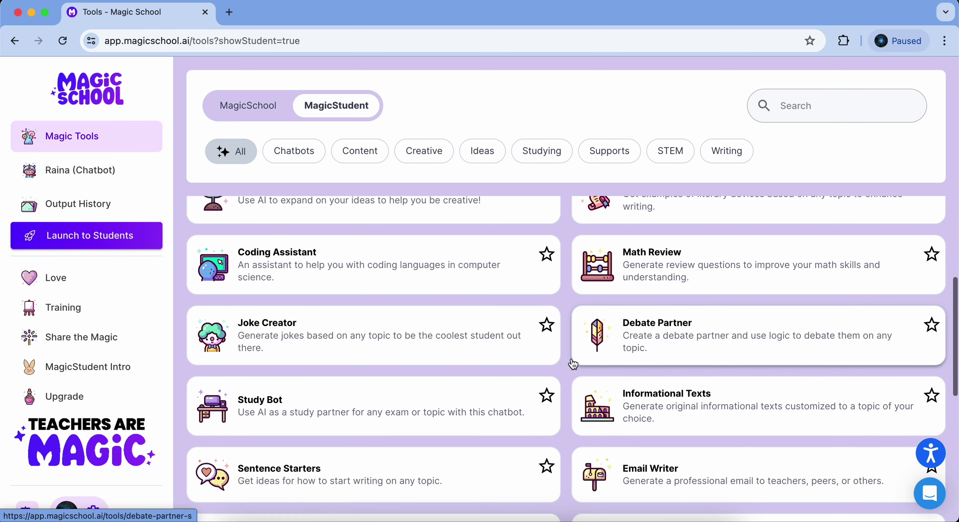
scroll(573, 364, down, 3)
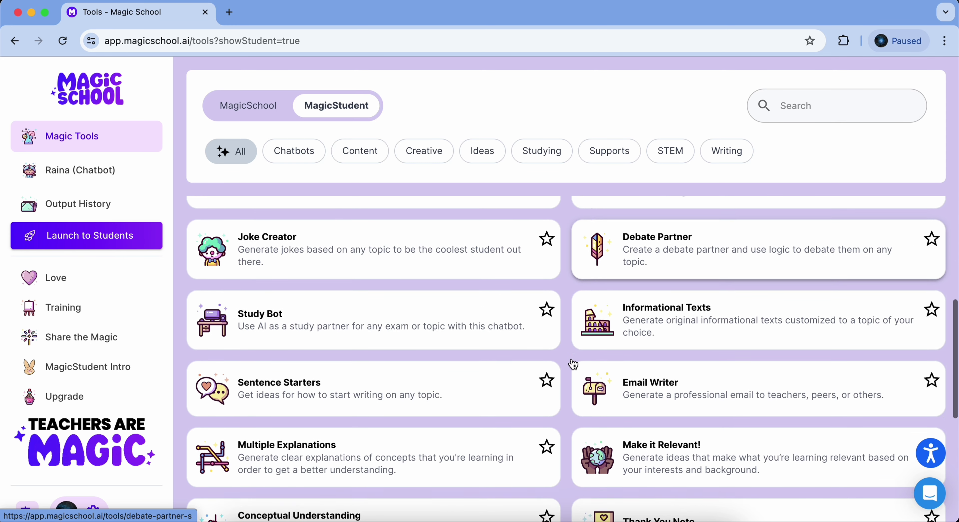
scroll(566, 365, down, 7)
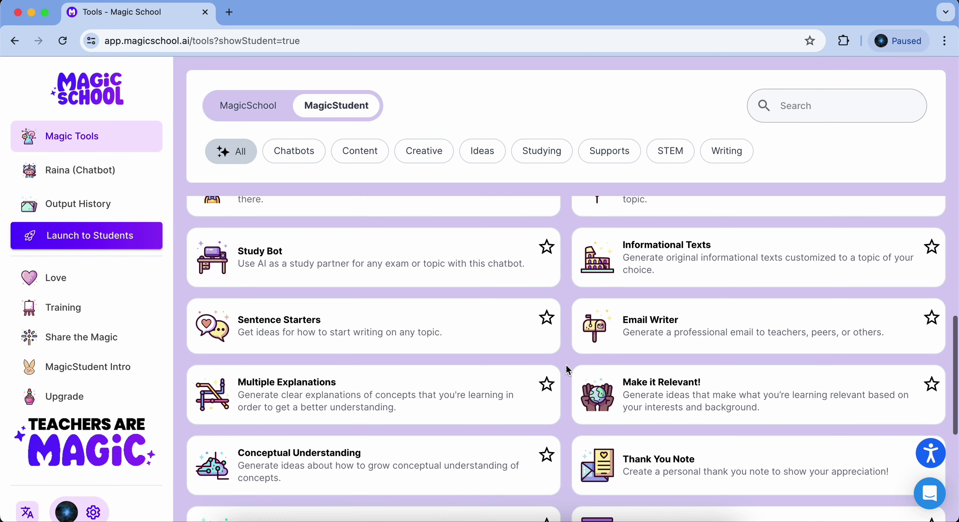
scroll(568, 369, down, 7)
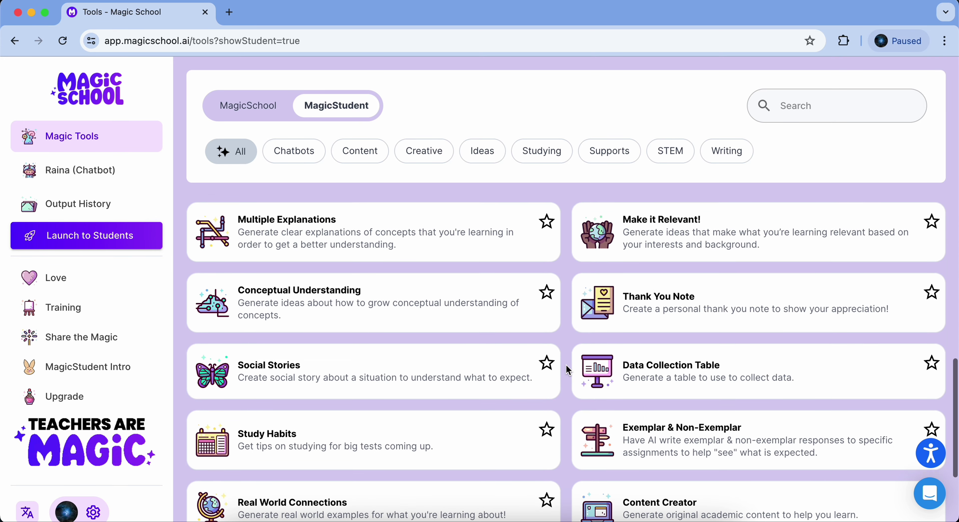
scroll(567, 366, down, 2)
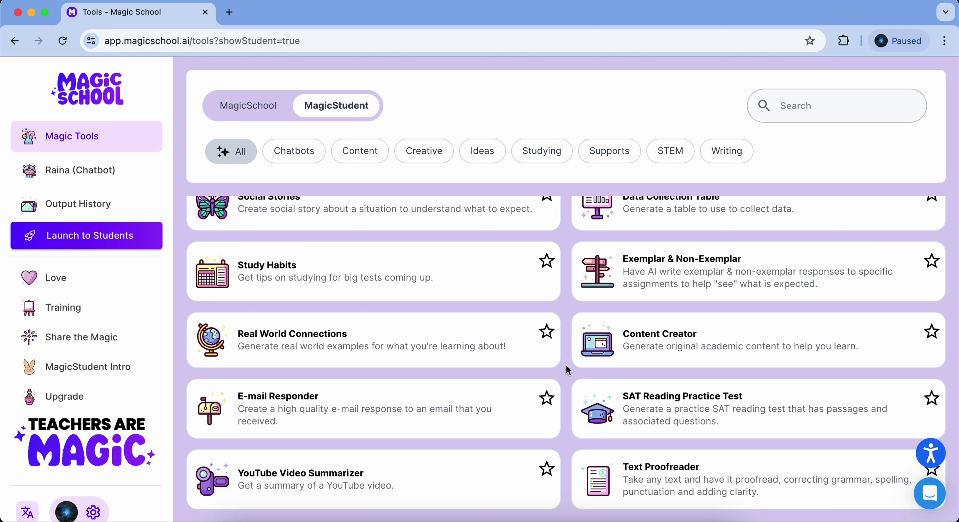
scroll(566, 366, up, 10)
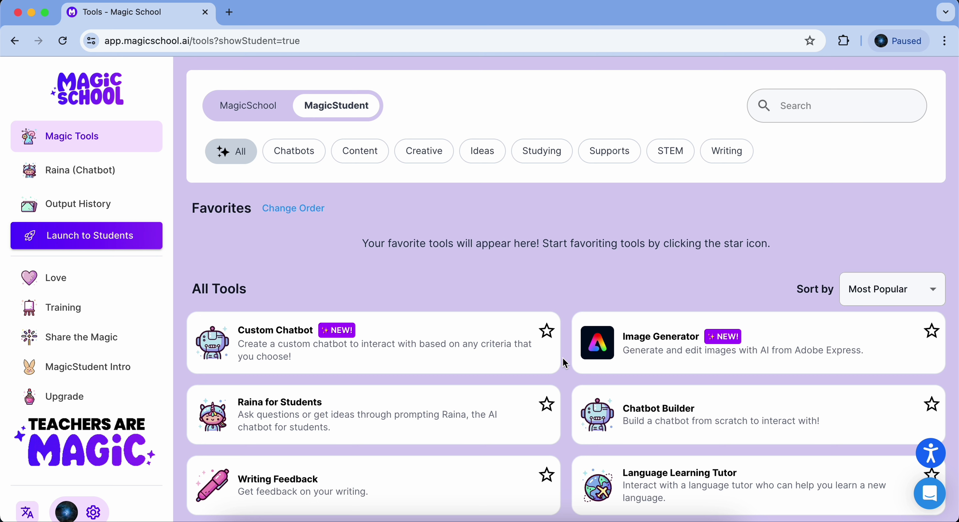
- Switch back to the MagicSchool teacher tools, then open the Upgrade page and compare the features of the MagicSchool Free and Plus plans
click(244, 111)
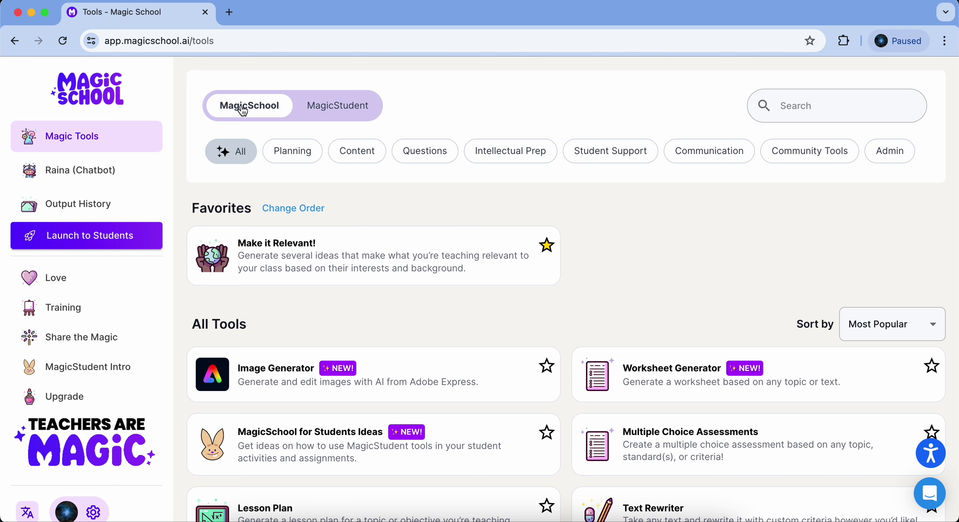
click(104, 401)
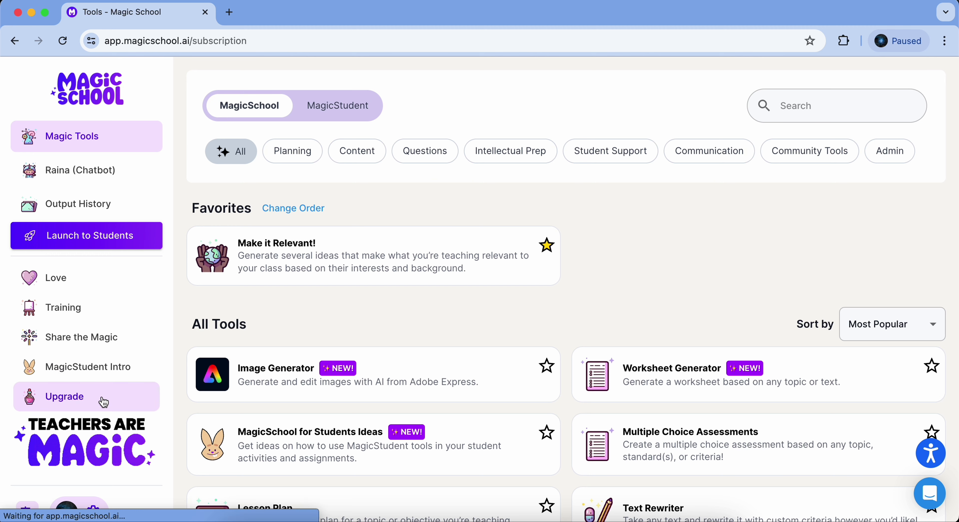
scroll(418, 244, down, 3)
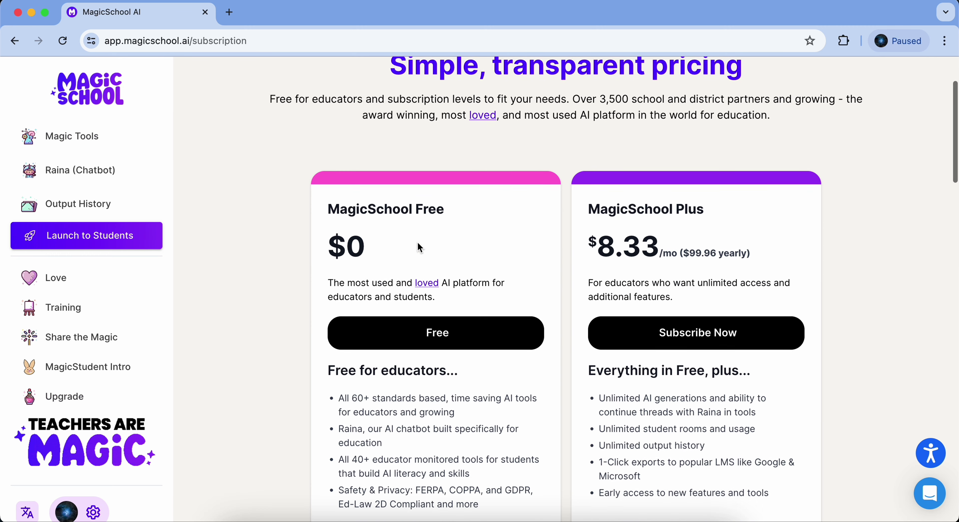
scroll(418, 242, down, 2)
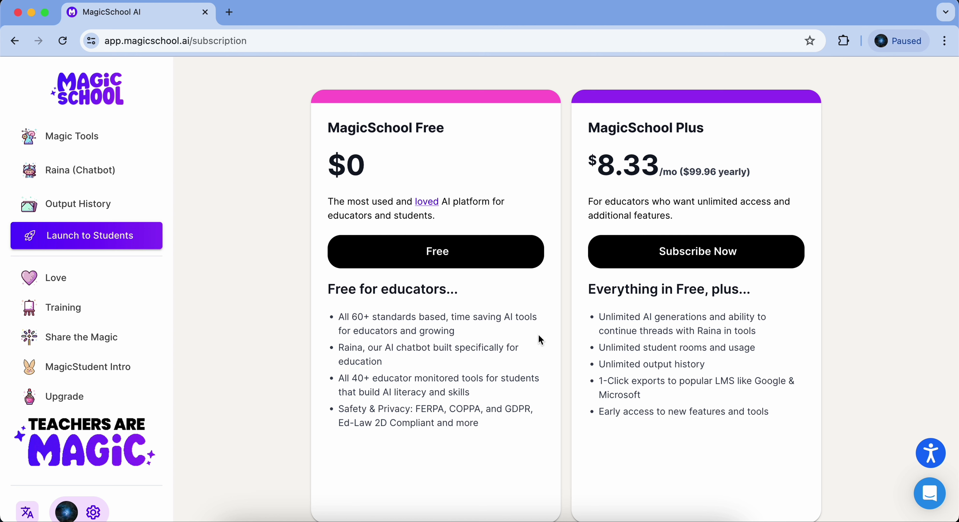